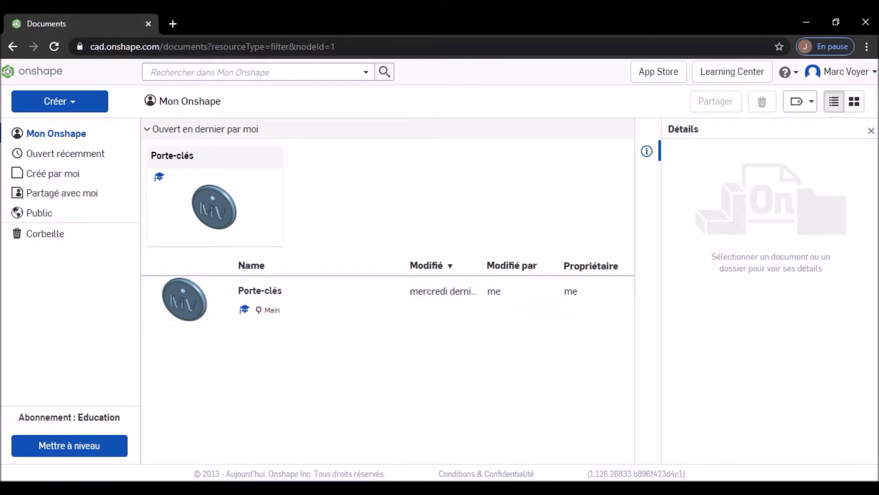
- Check the reference picture of the die, and create a new document named "Dé"
key("alt+Tab")
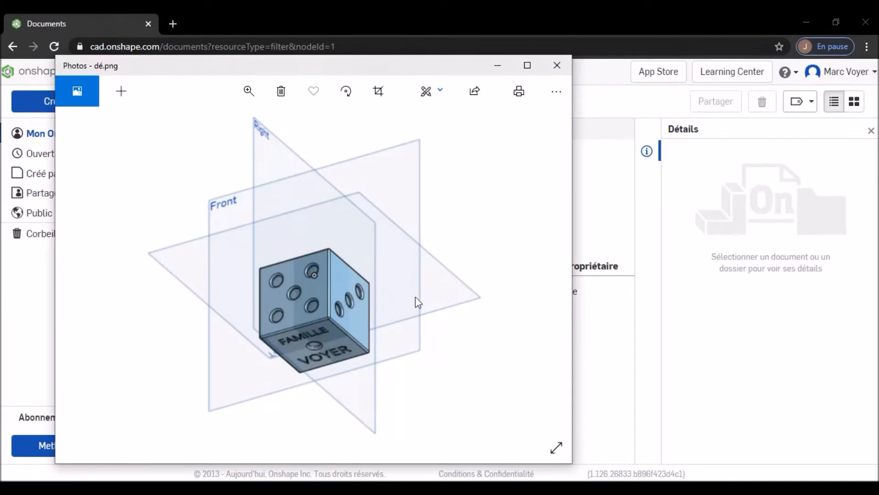
left_click(549, 488)
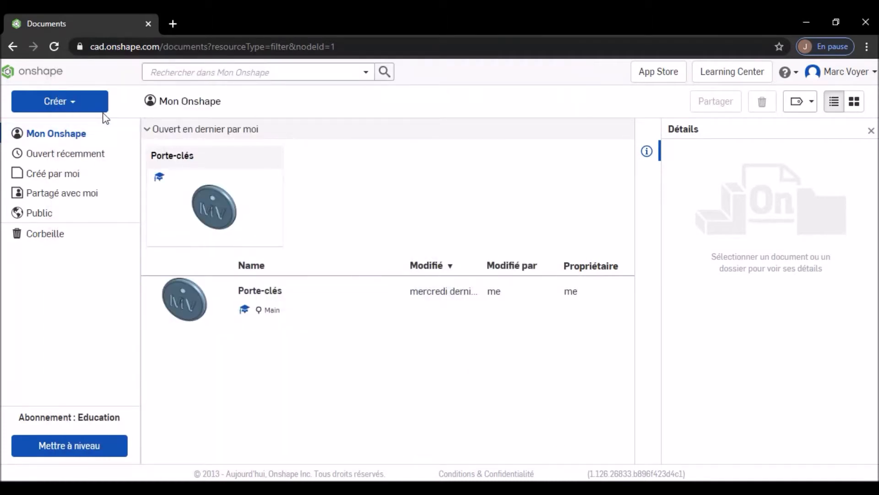
left_click(79, 108)
left_click(79, 124)
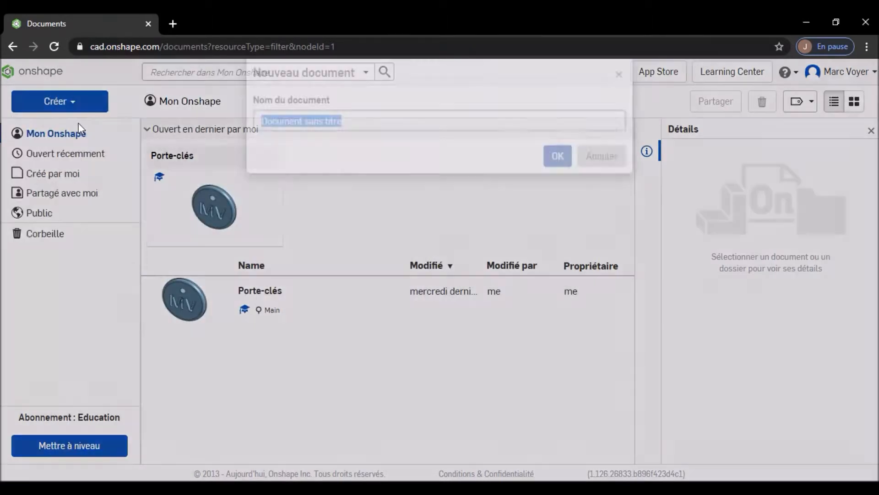
type("D")
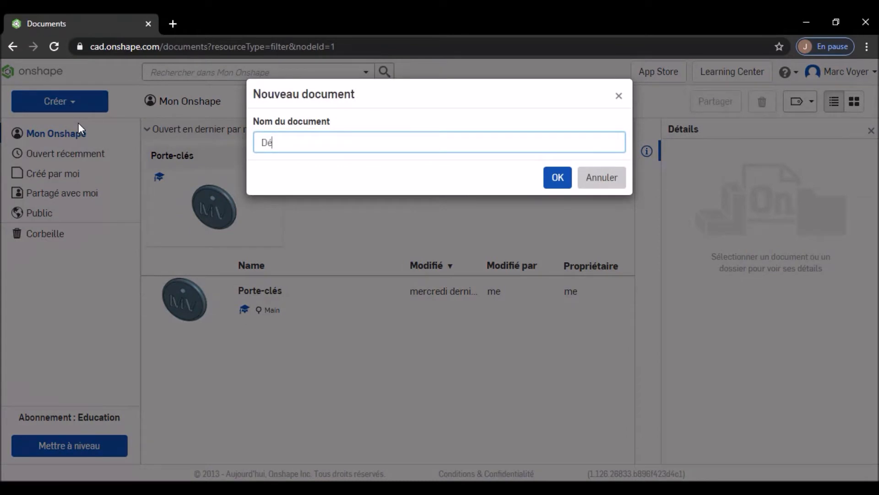
type("é")
left_click(559, 178)
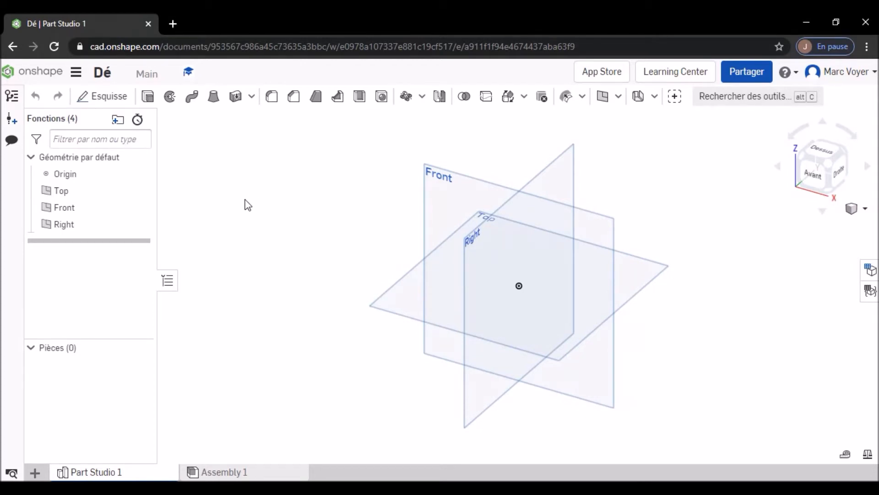
- Start a sketch on the Top plane and draw a center rectangle about 43 by 46 mm centred on the origin
left_click(119, 98)
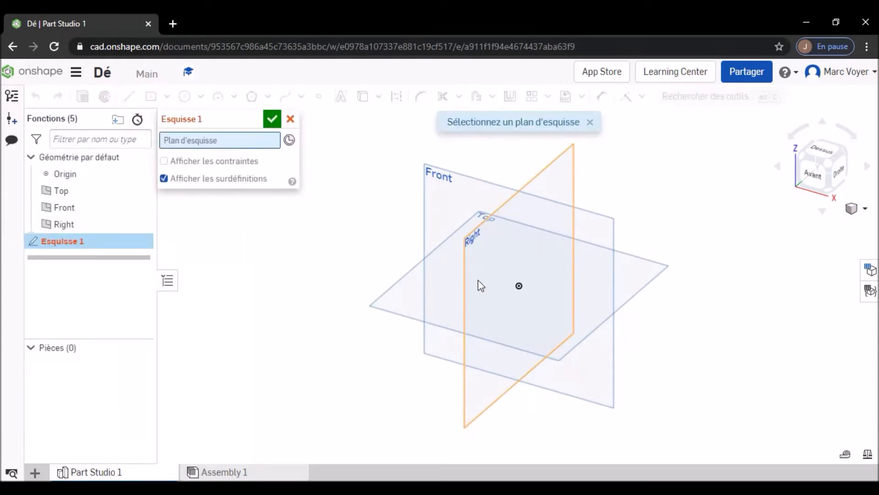
left_click(407, 303)
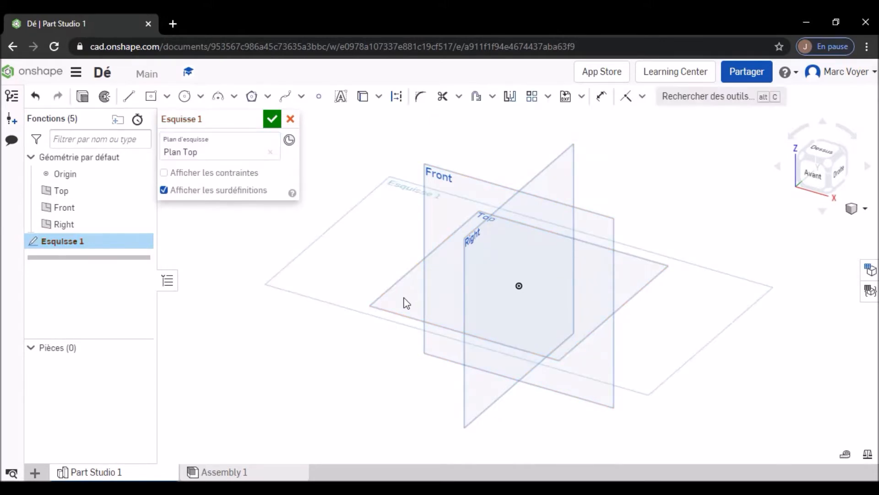
left_click(826, 148)
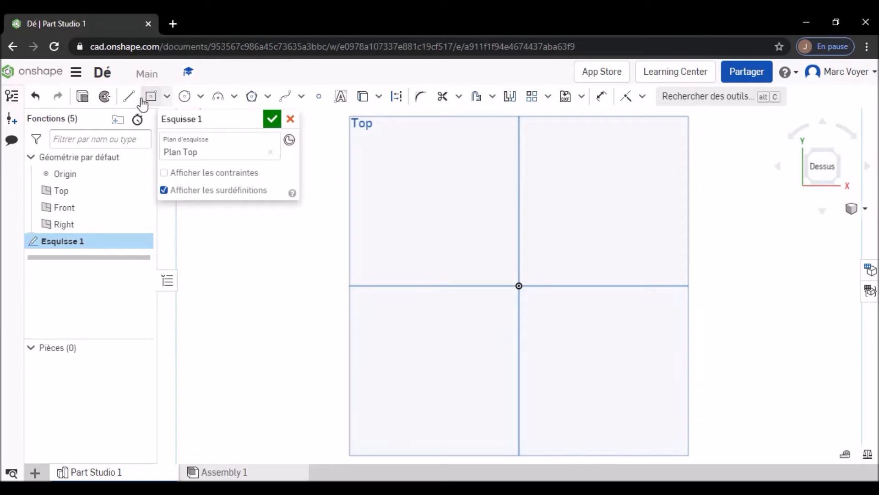
left_click(167, 97)
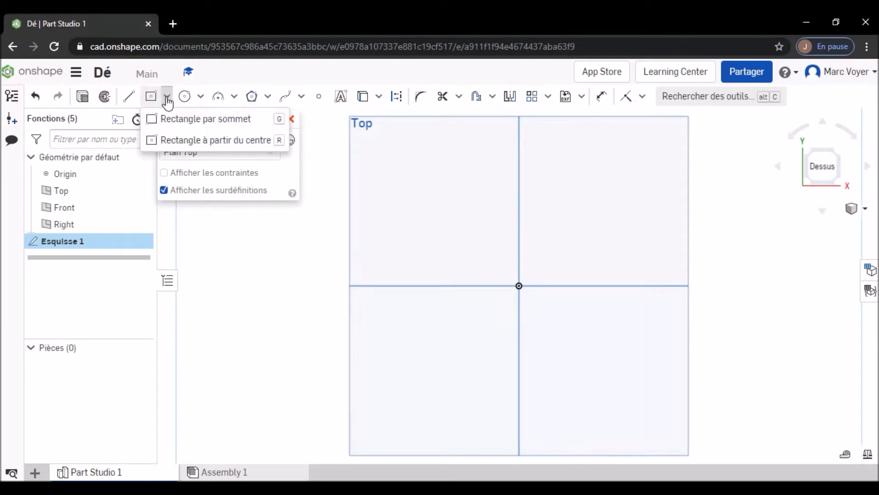
left_click(178, 141)
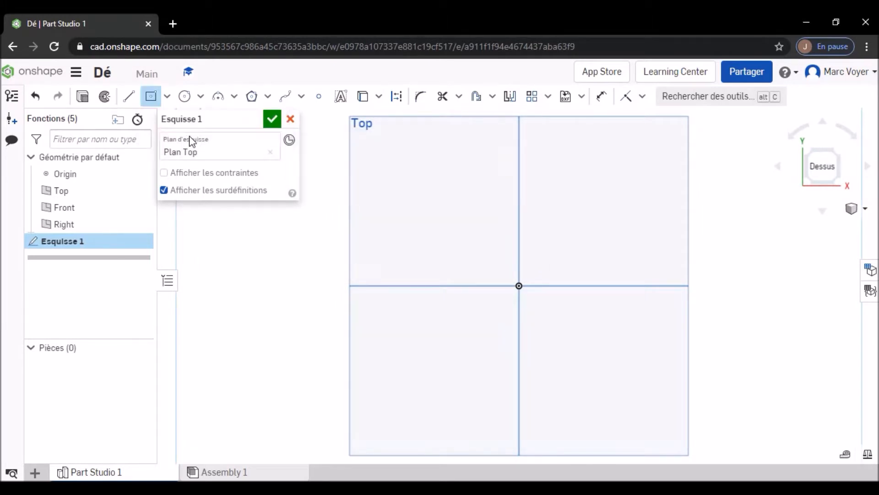
left_click(526, 297)
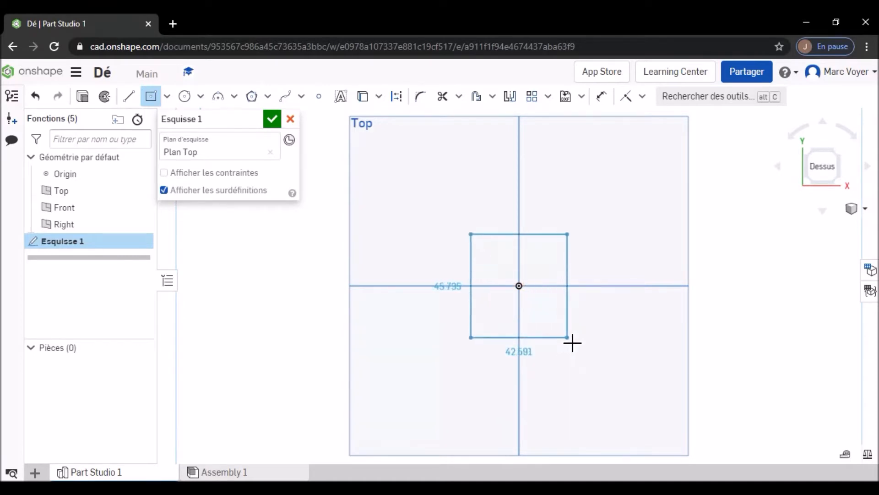
left_click(571, 343)
- Set the rectangle's width and height to 50 mm each and finish the sketch
type("50")
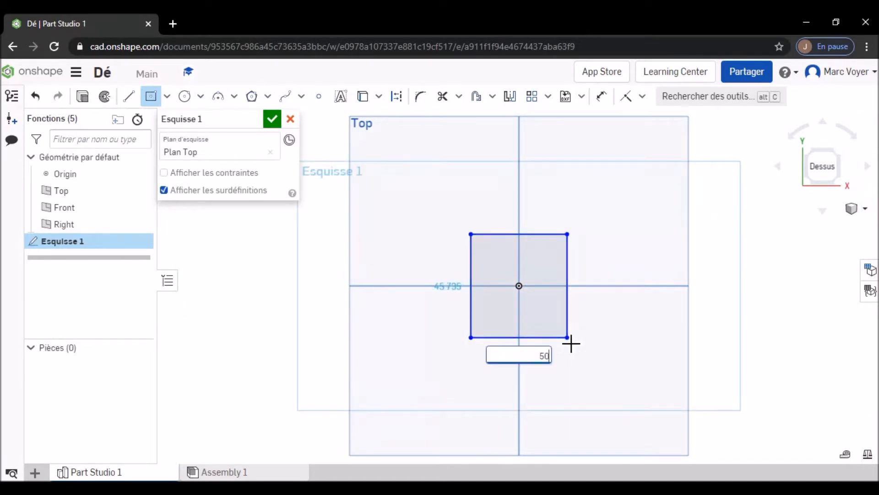
key("Return")
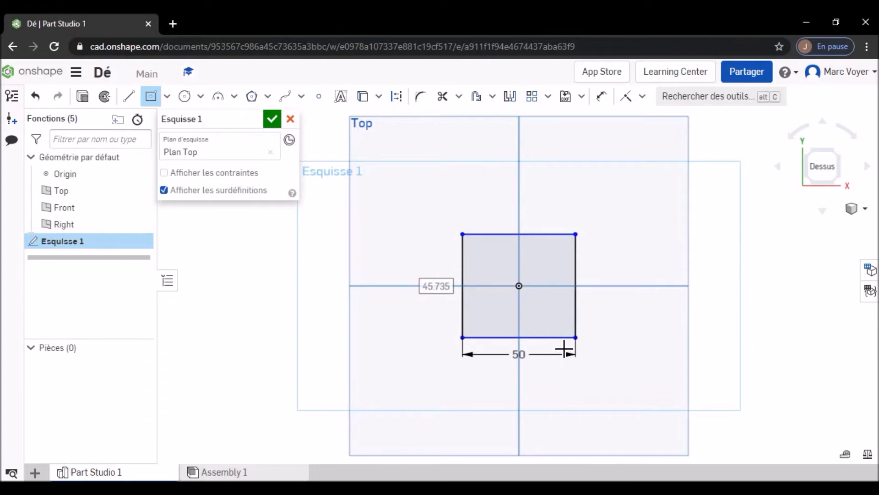
key("Tab")
type("50")
key("Return")
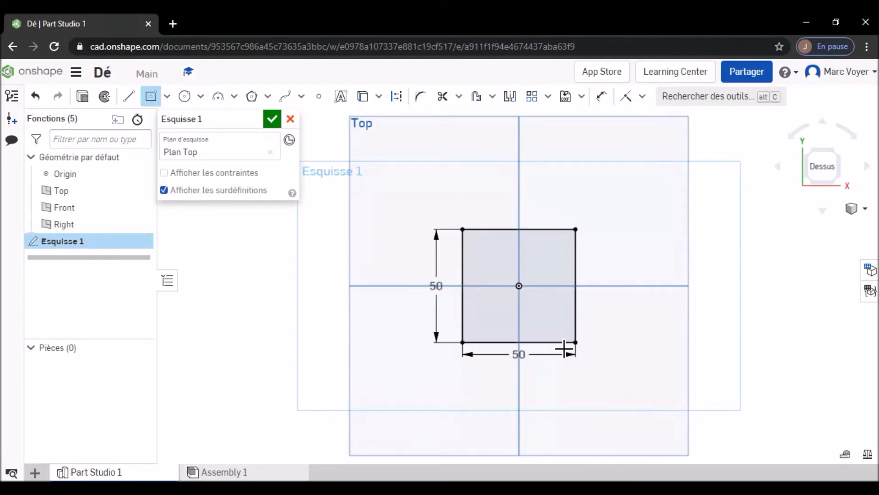
left_click(271, 119)
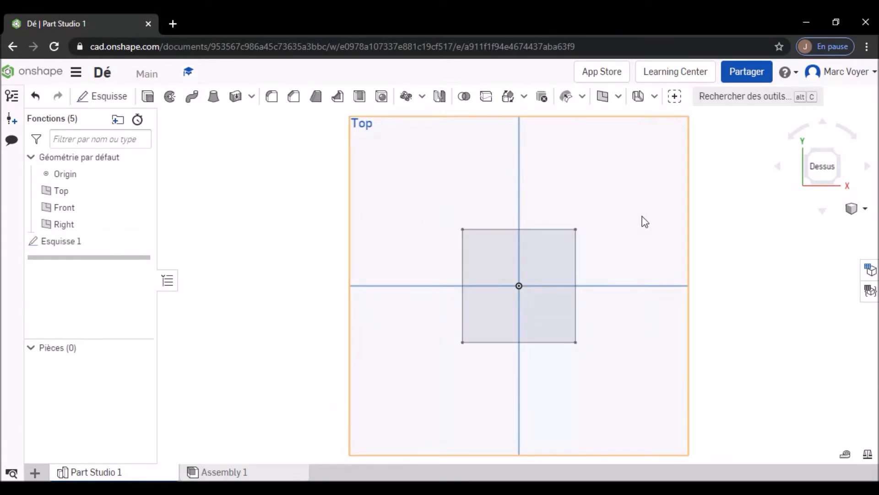
- Extrude the square sketch region as a new solid with a depth of 50 mm
mouse_move(639, 225)
right_mouse_down()
mouse_move(598, 257)
mouse_move(618, 251)
right_mouse_up()
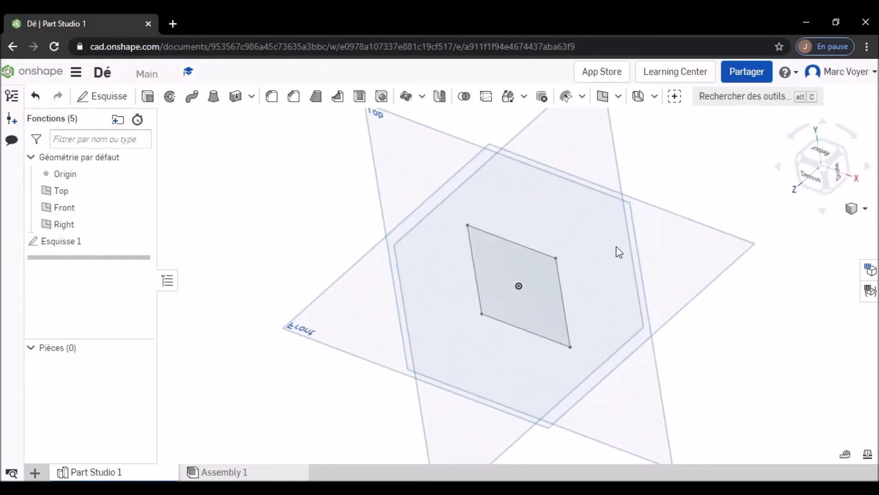
left_click(812, 178)
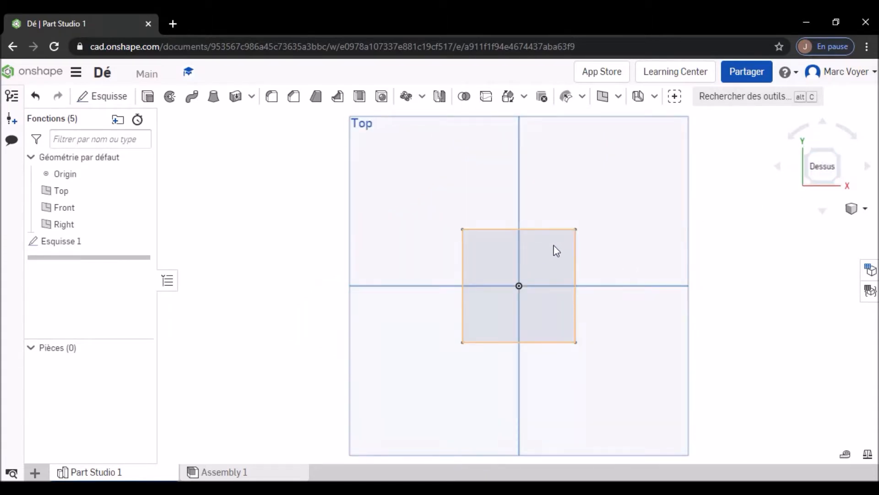
left_click(148, 98)
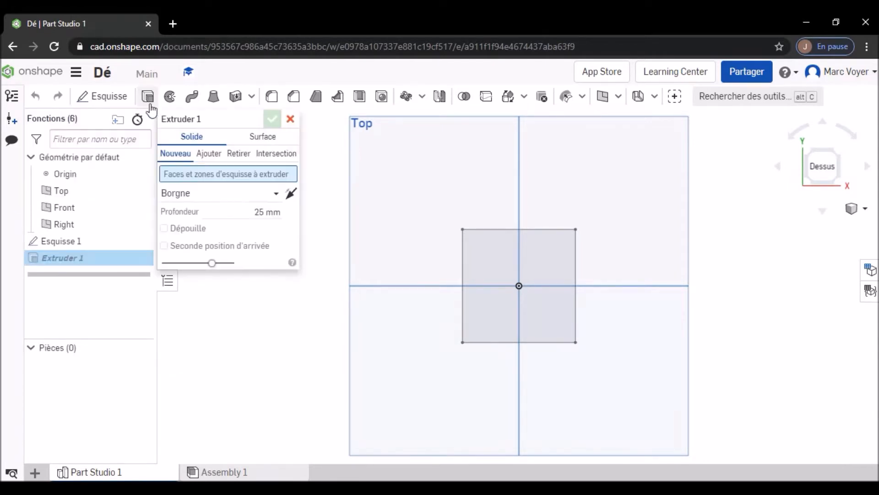
left_click(488, 250)
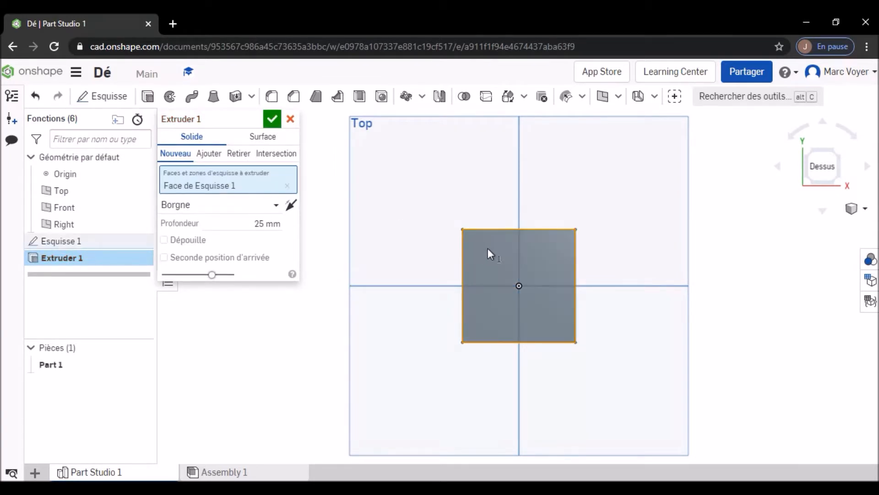
left_click(267, 224)
type("50")
key("Return")
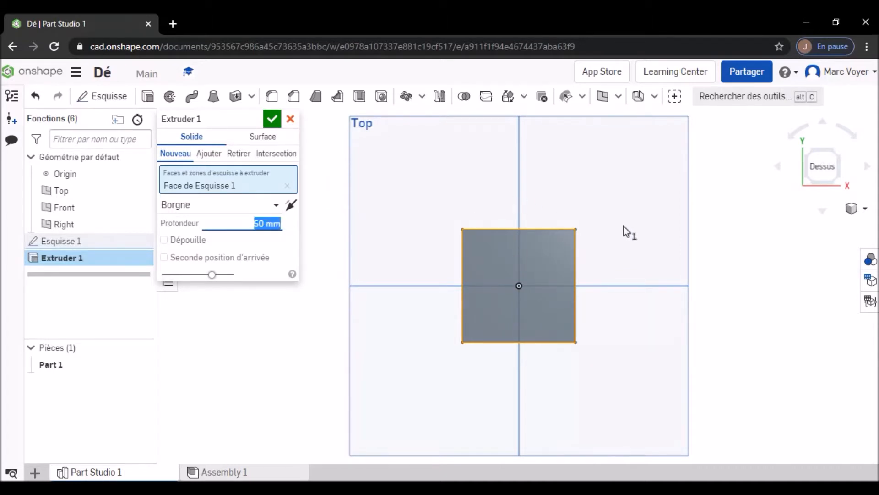
- Flip the extrusion direction, set its end type to Symétrique, and accept the extrusion
key("shift+7")
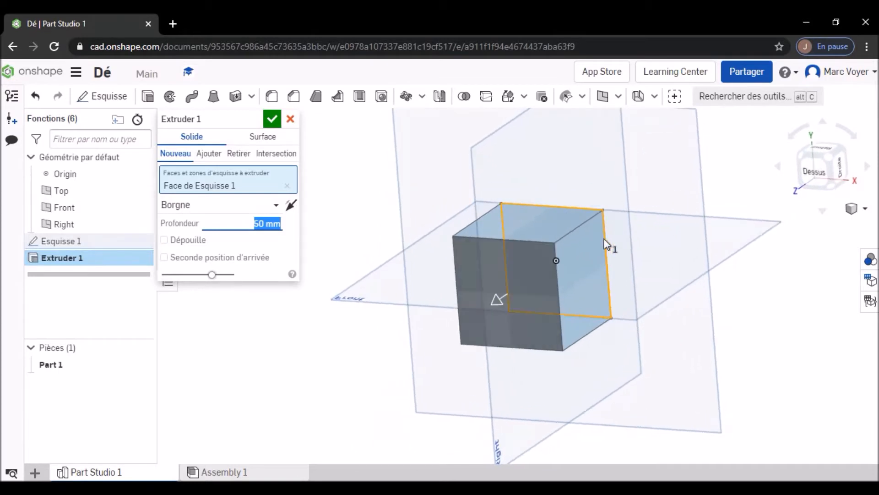
left_click(290, 206)
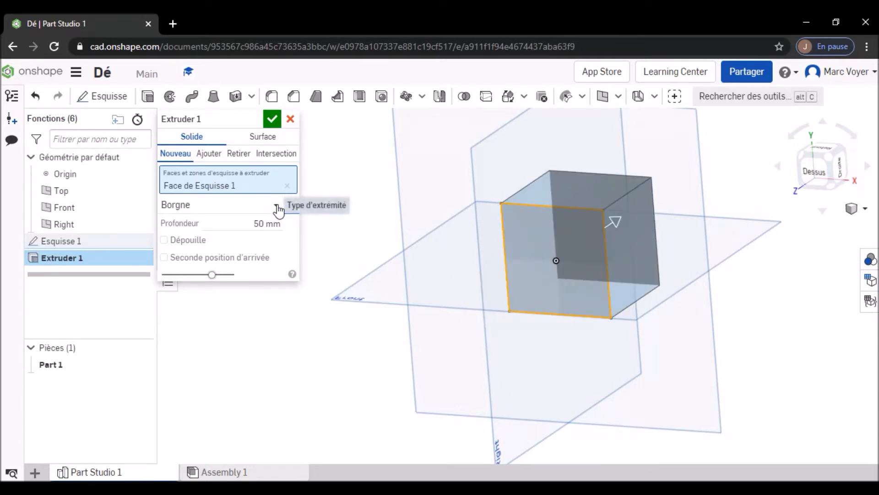
left_click(276, 209)
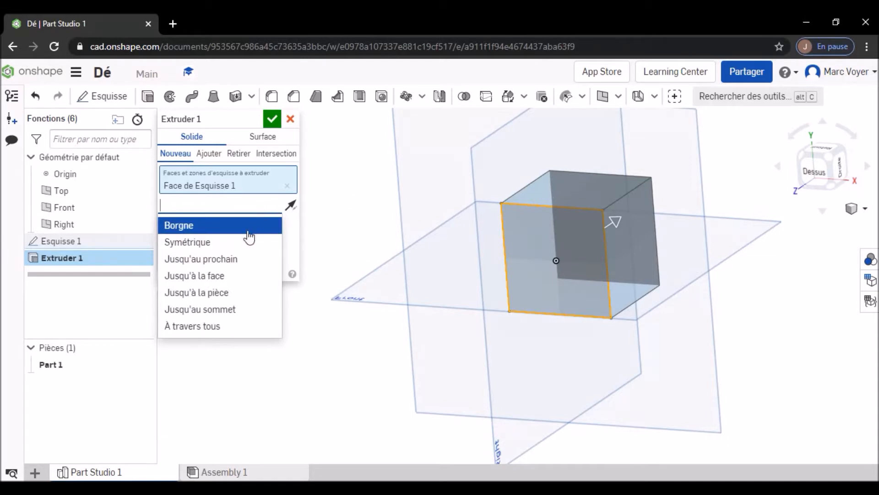
left_click(207, 243)
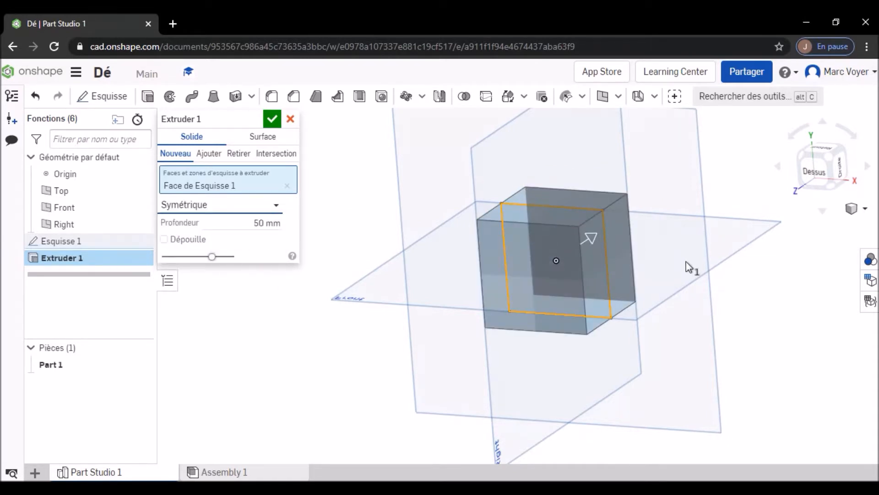
right_click_drag(747, 276, 709, 294)
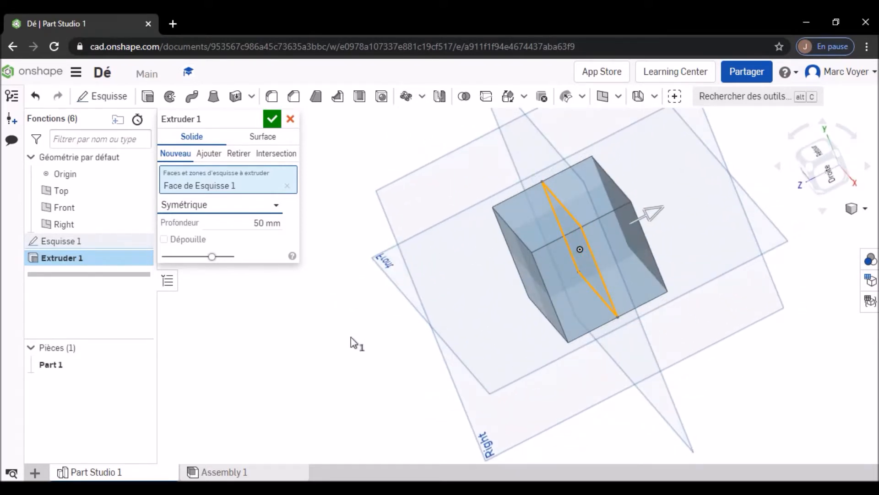
right_click_drag(343, 318, 359, 303)
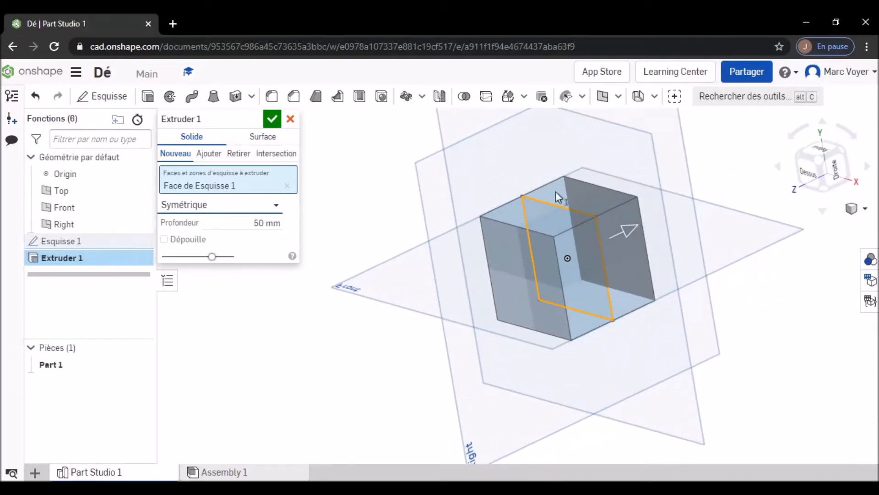
left_click(272, 119)
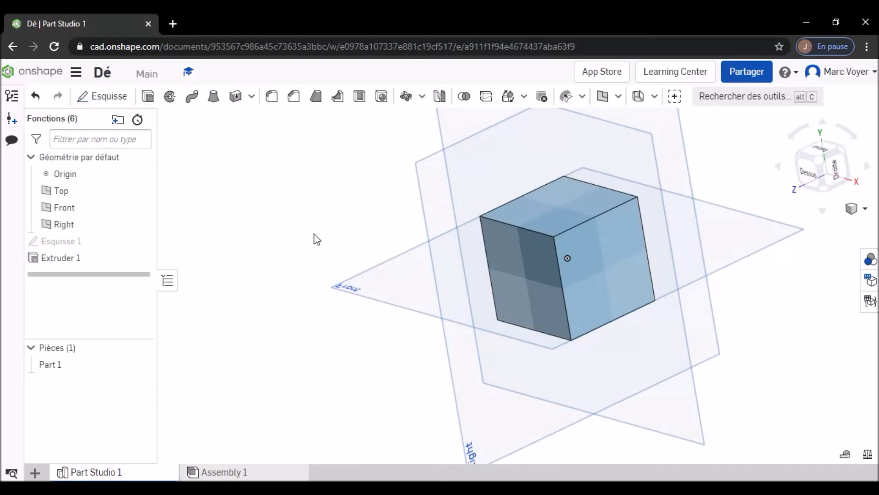
- Start a sketch on the cube's left face and draw a center-point circle about 10.6 mm in diameter near the face's upper-left corner
right_click_drag(319, 239, 356, 247)
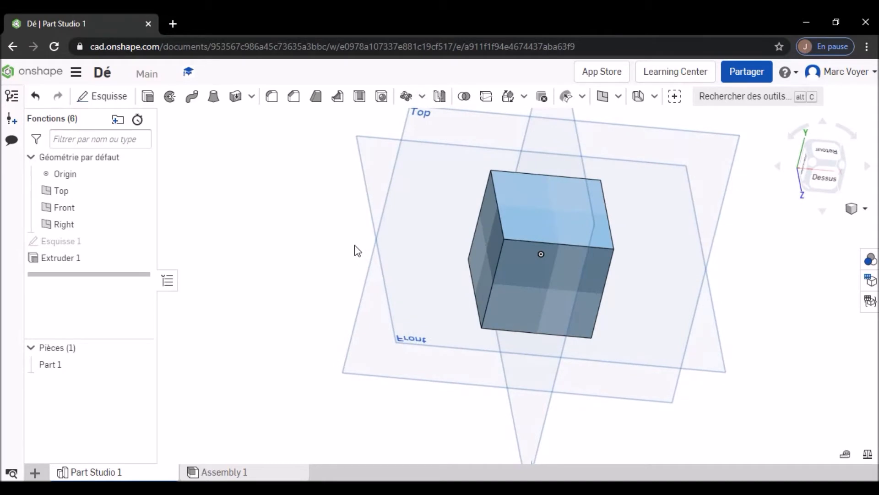
right_click_drag(291, 247, 300, 249)
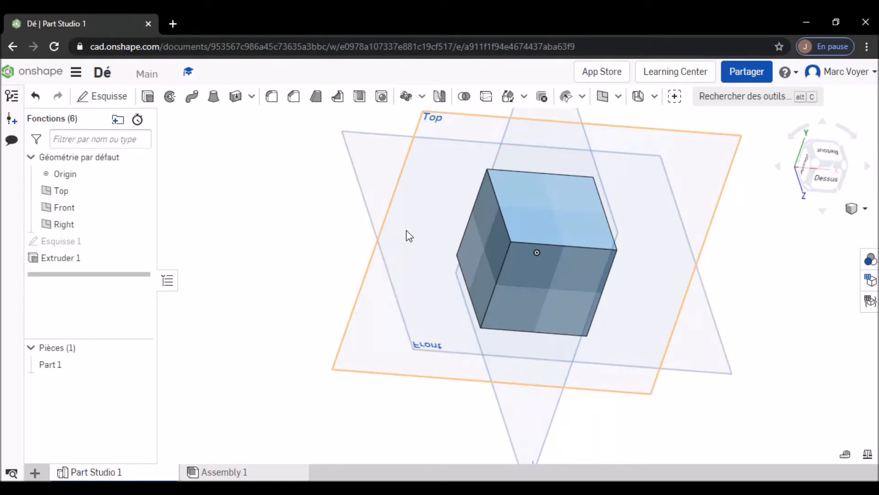
right_click_drag(406, 231, 414, 234)
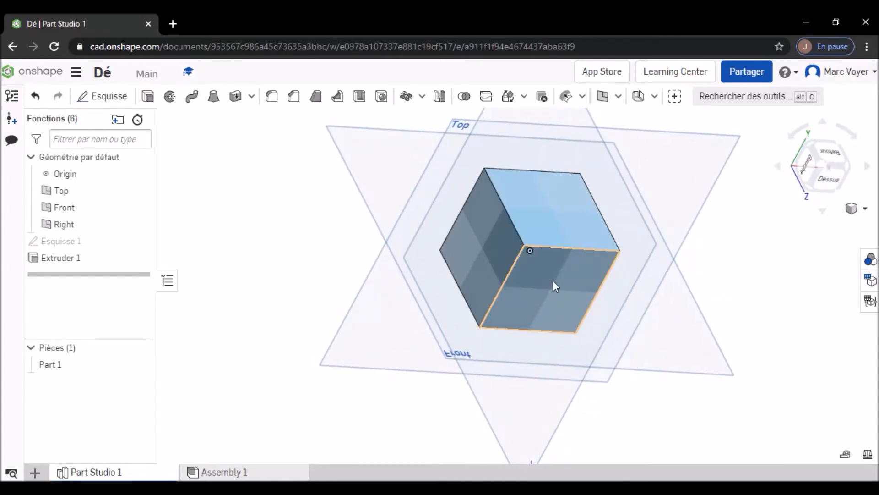
right_click_drag(425, 216, 435, 261)
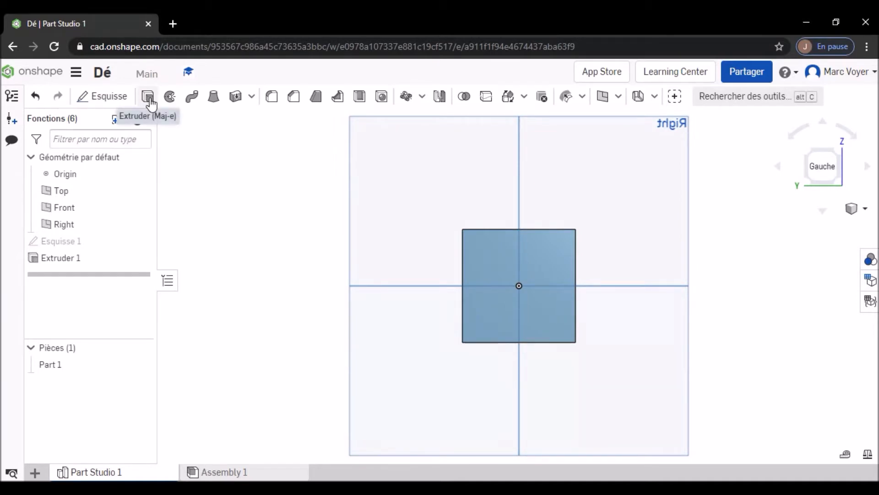
left_click(113, 98)
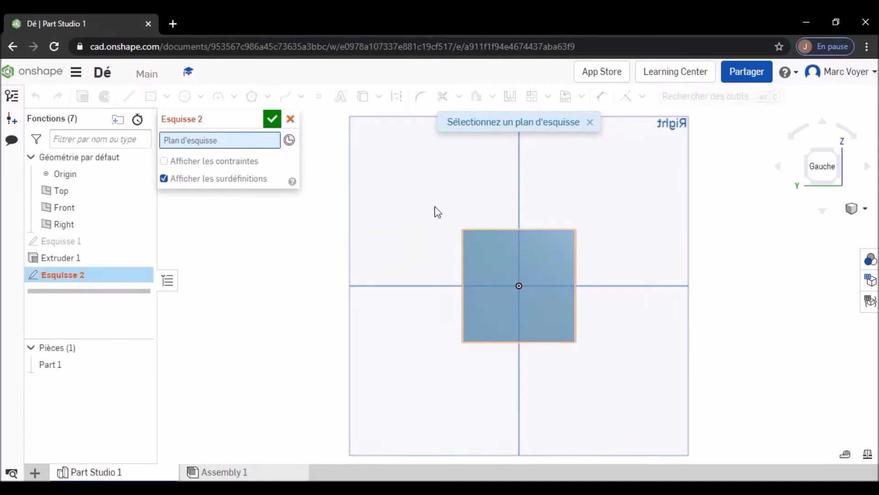
left_click(496, 248)
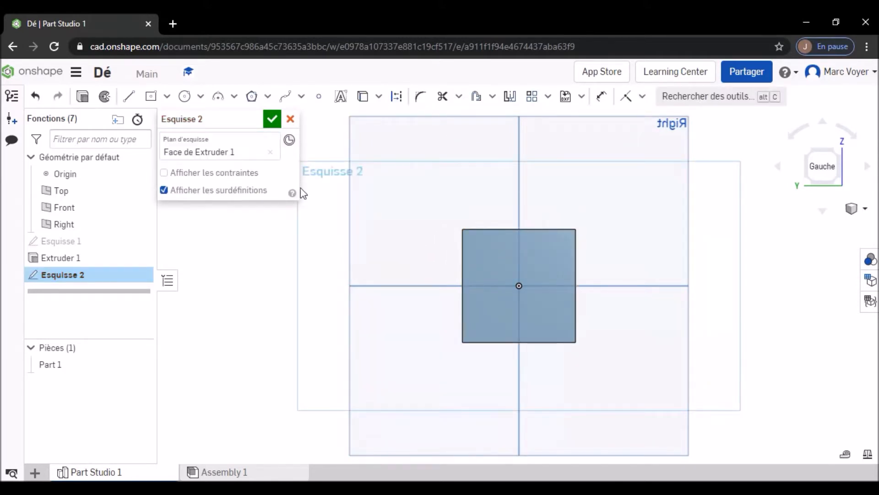
left_click(200, 97)
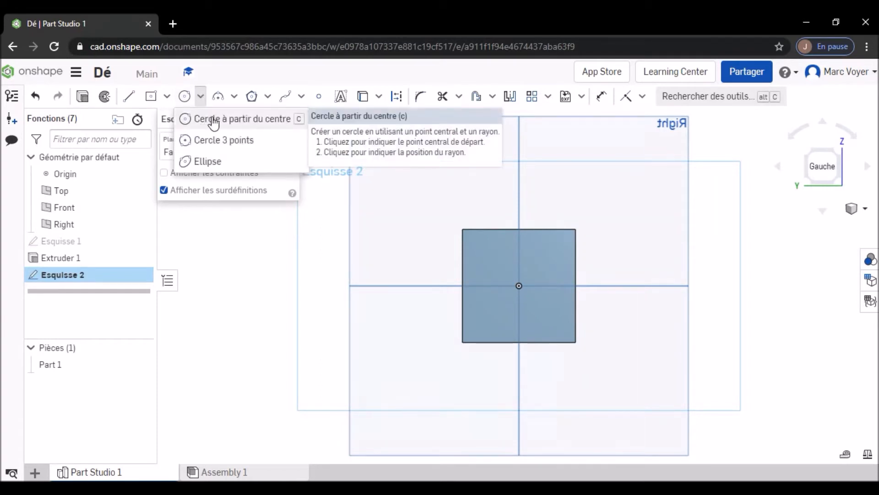
left_click(211, 119)
left_click(486, 250)
left_click(496, 267)
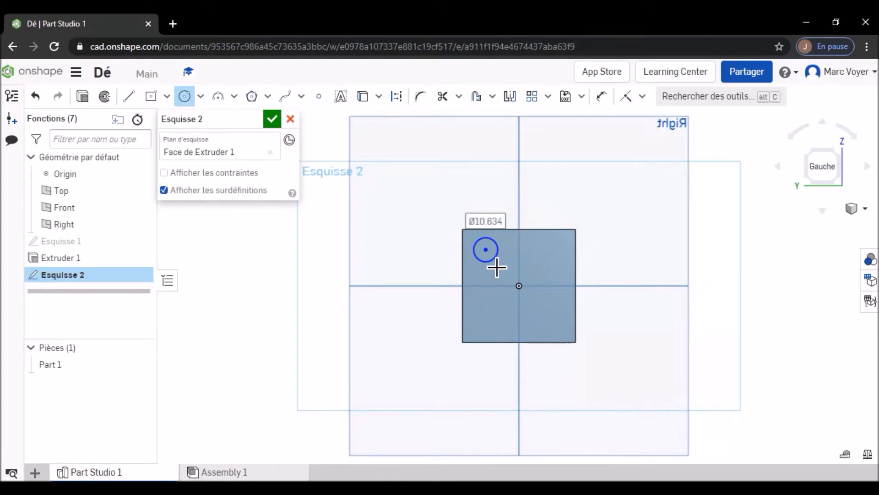
- Set the circle's diameter to 8 mm and dimension its center 12.5 mm from the face's left edge
type("8")
key("Return")
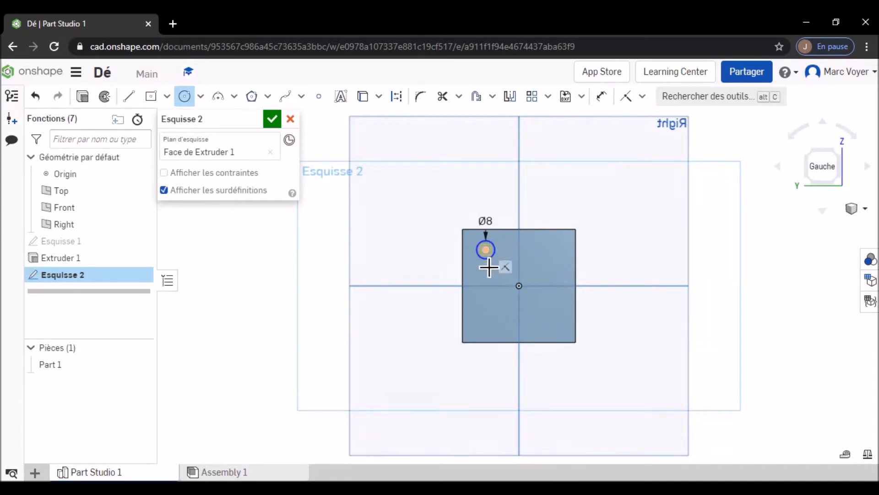
scroll(496, 255, "up", 5)
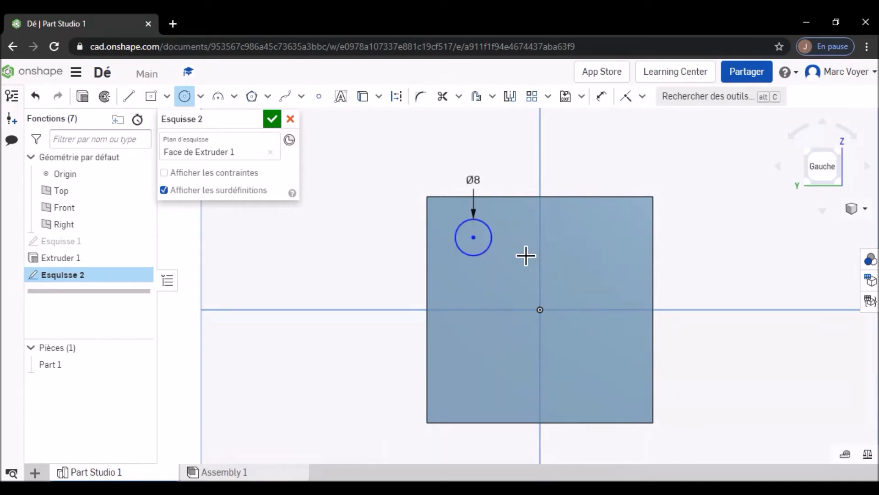
left_click(603, 98)
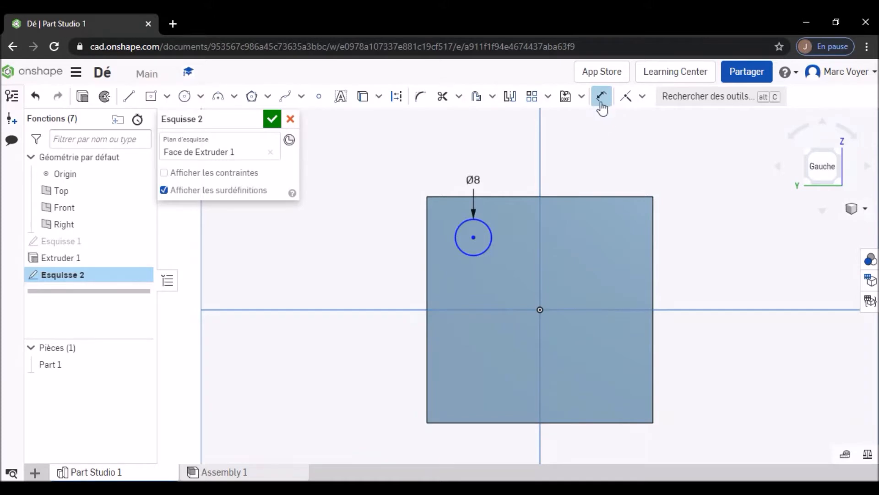
left_click(476, 242)
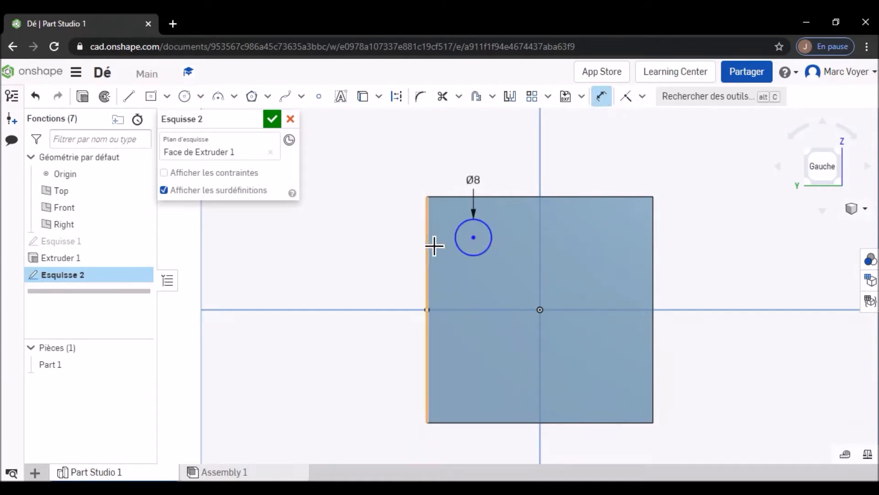
left_click(428, 243)
left_click(373, 285)
type("12")
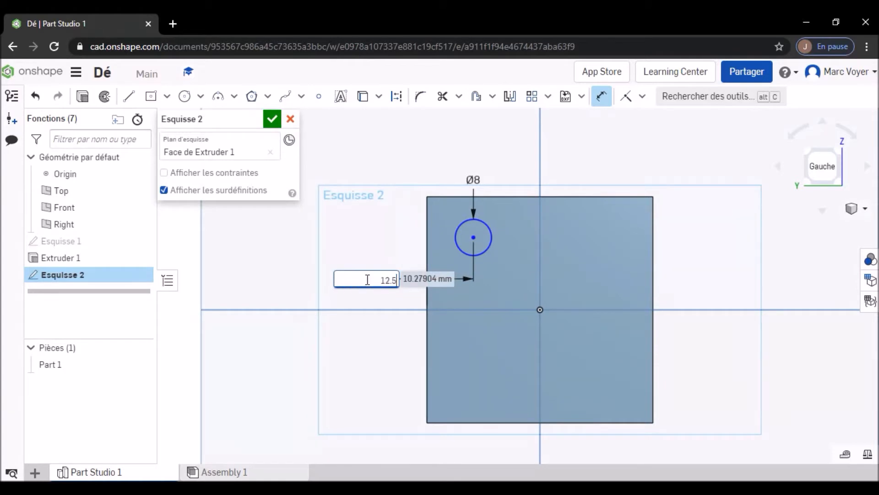
type(".5")
key("Return")
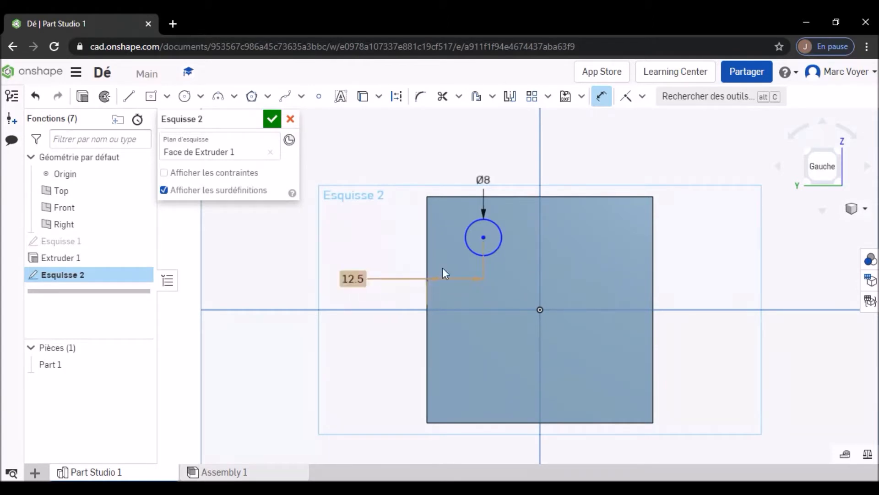
- Dimension the circle's center 12.5 mm from the face's top edge and finish the sketch
left_click(485, 240)
left_click(498, 197)
left_click(522, 166)
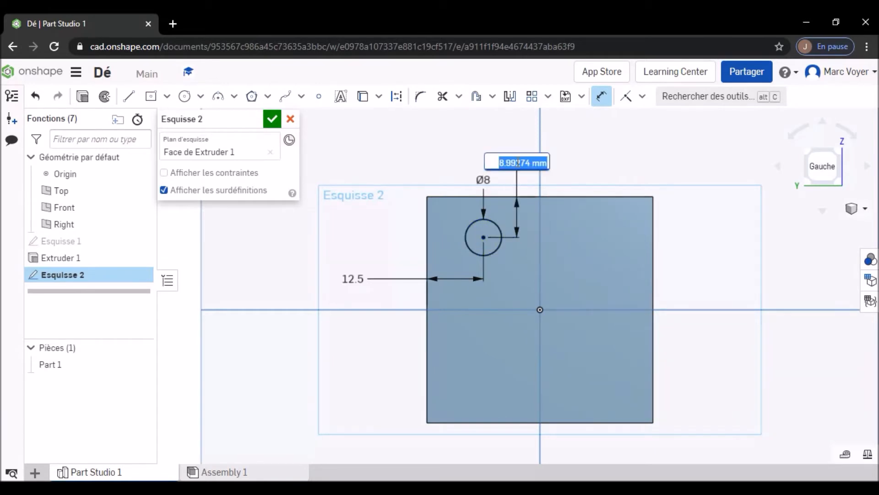
type("12.5")
key("Return")
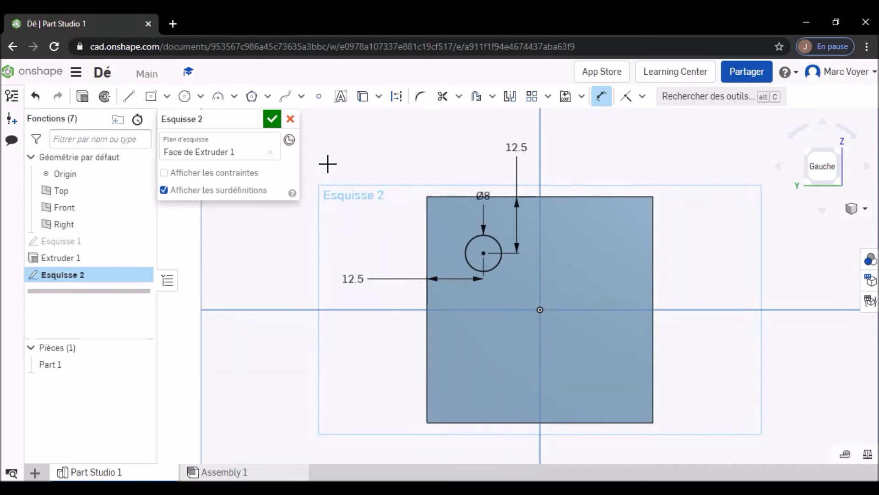
left_click(273, 120)
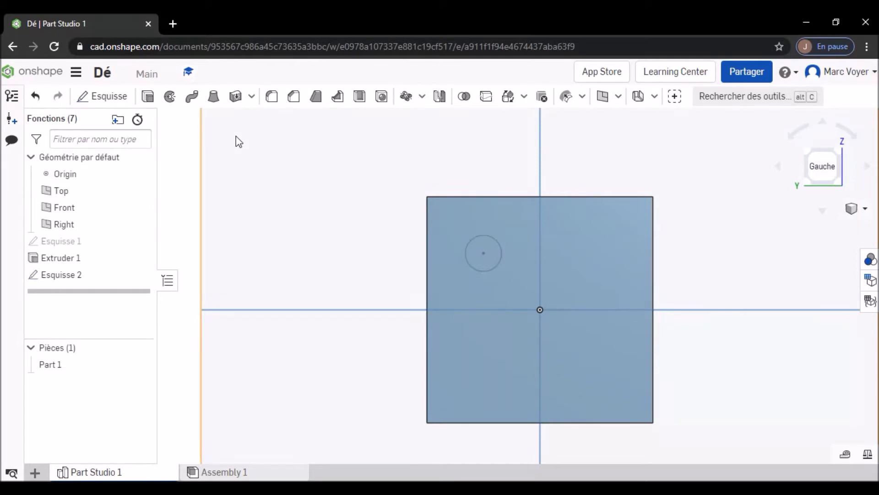
- Extrude the circle region 2 mm deep into the cube as a material removal (Retirer) and accept it
left_click(148, 97)
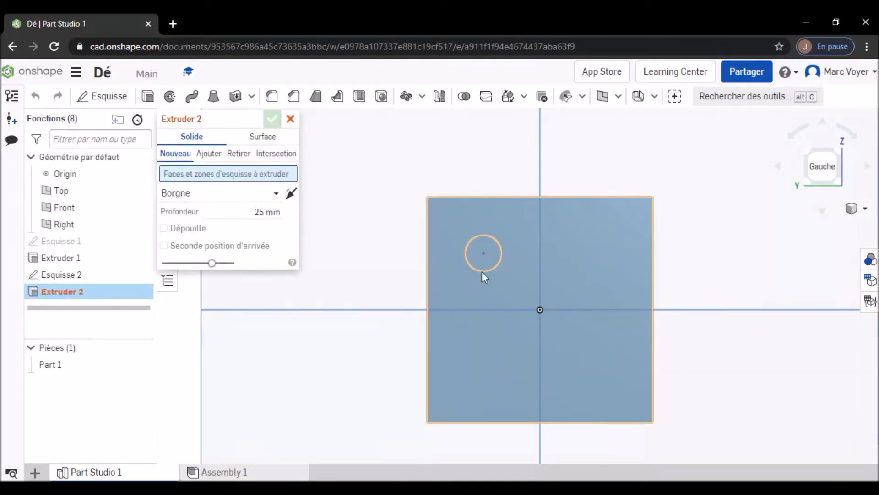
left_click(474, 261)
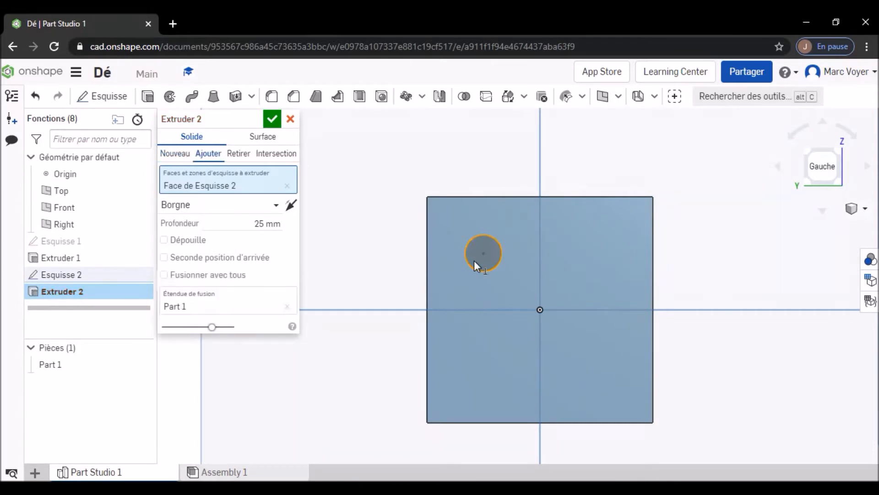
left_click(271, 224)
type("2")
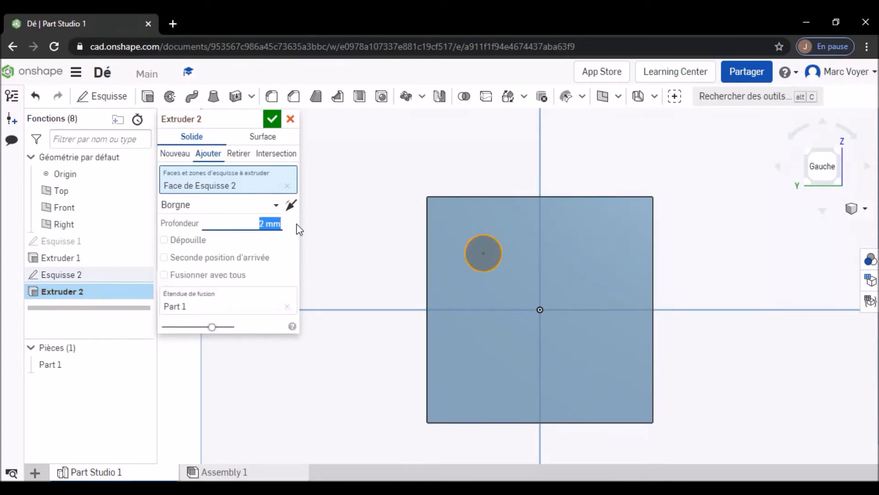
mouse_move(587, 239)
right_mouse_down()
mouse_move(565, 248)
mouse_move(520, 239)
mouse_move(543, 250)
mouse_move(573, 246)
right_mouse_up()
left_click(239, 156)
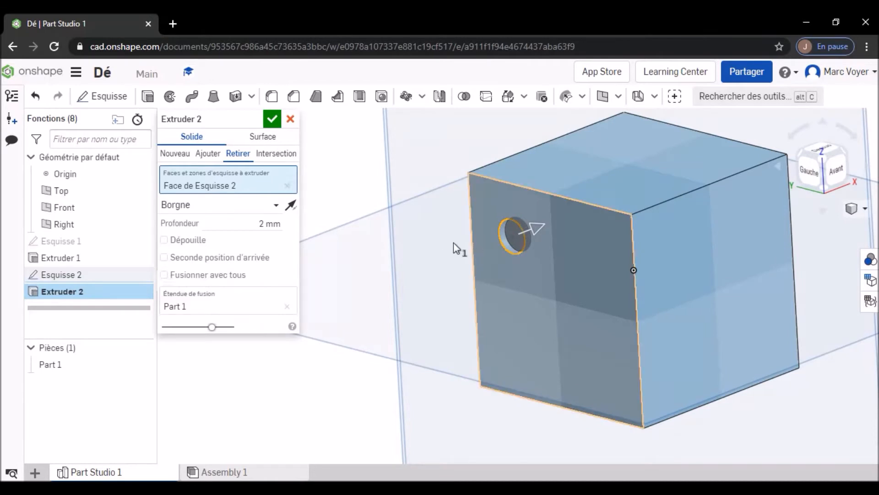
left_click(270, 118)
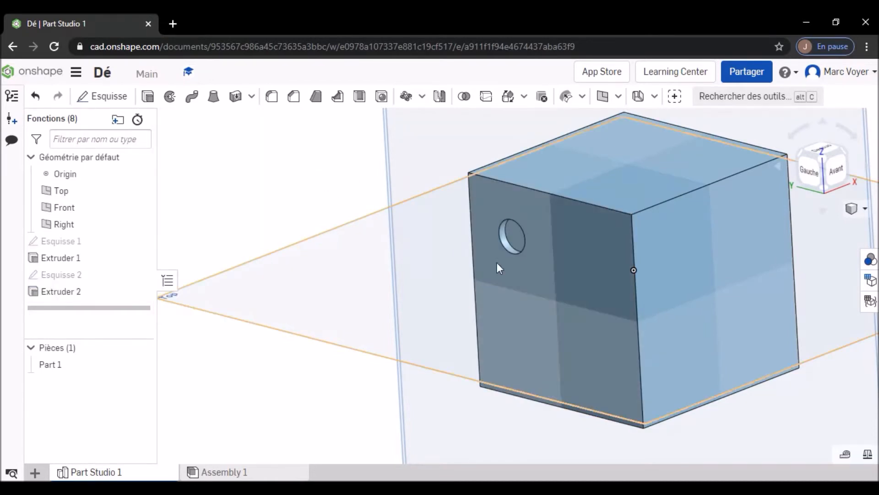
- Mirror the round pocket's extrude feature across the Front plane using Symétrie de fonction
right_click_drag(438, 273, 474, 262)
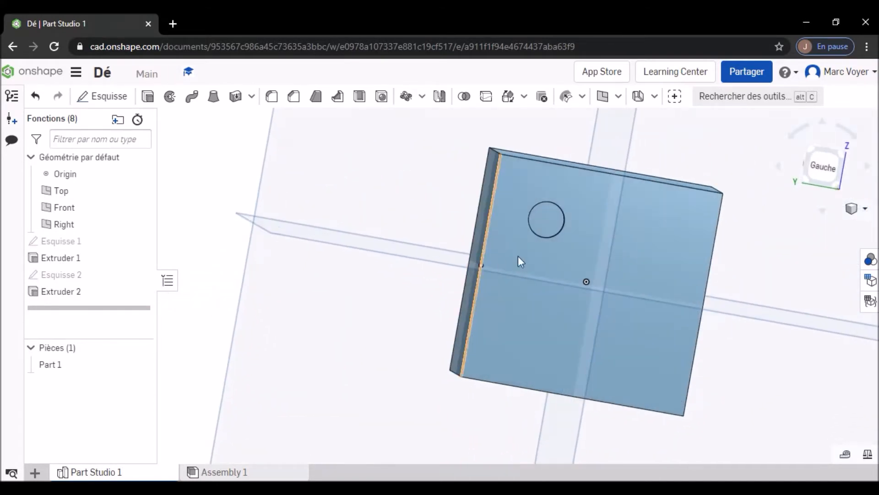
left_click(819, 164)
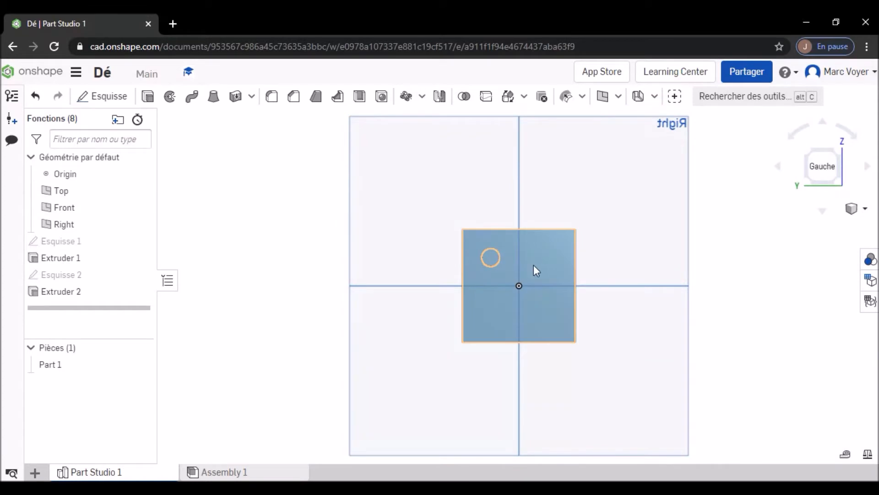
scroll(507, 277, "up", 4)
scroll(587, 224, "up", 1)
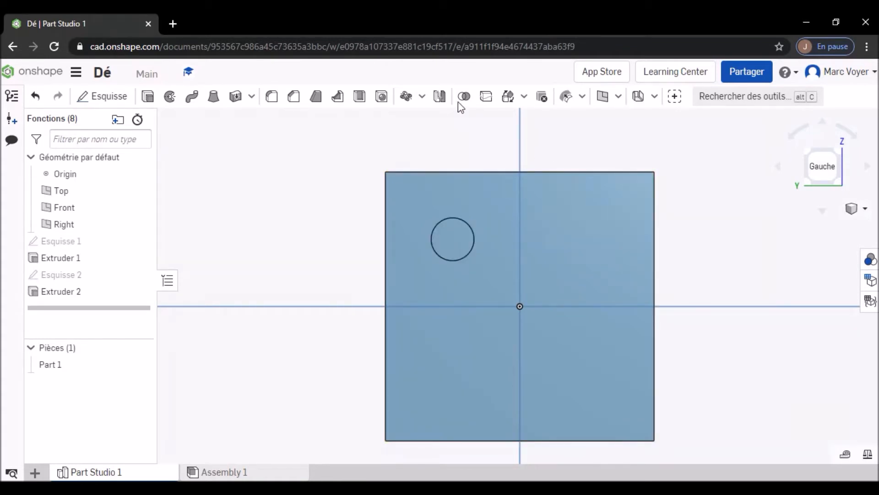
left_click(441, 97)
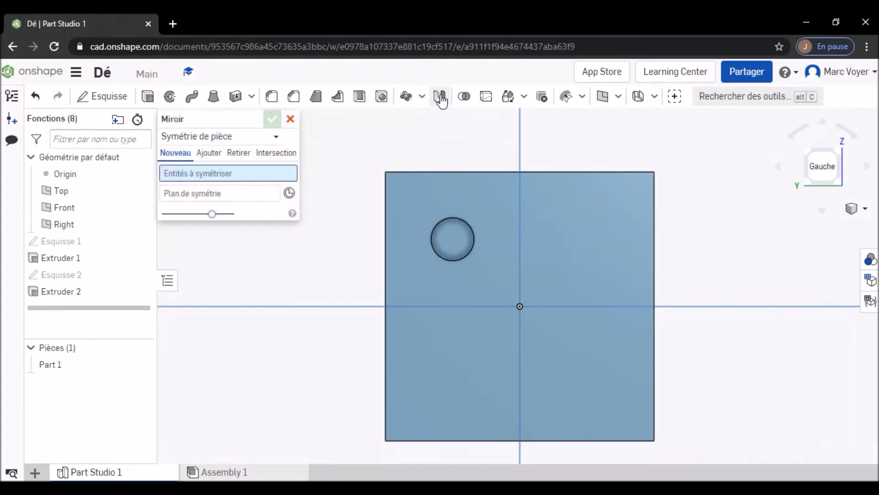
left_click(229, 138)
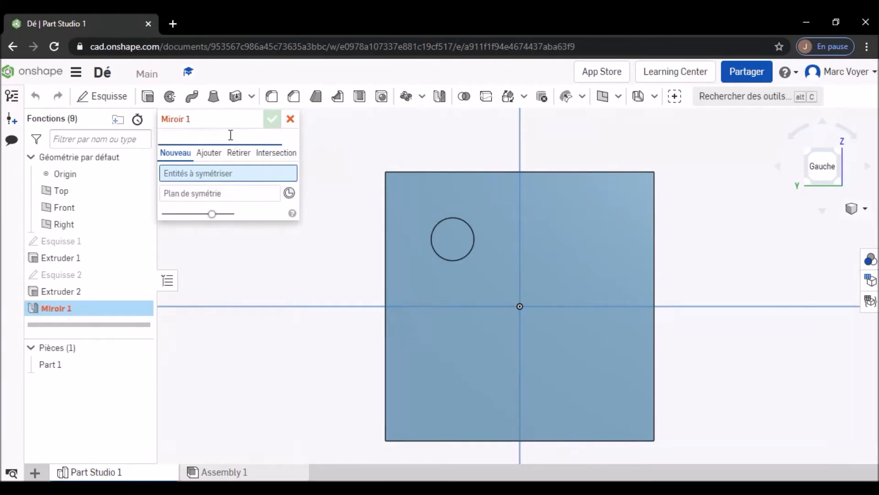
left_click(228, 173)
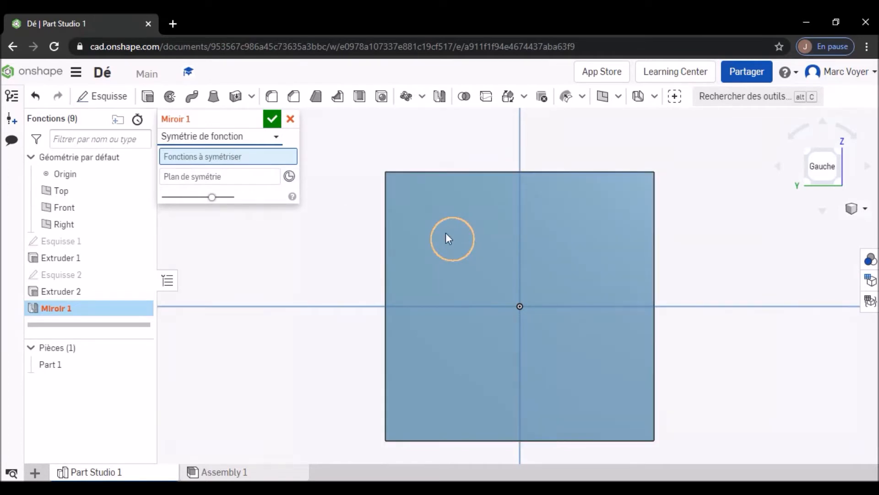
left_click(434, 234)
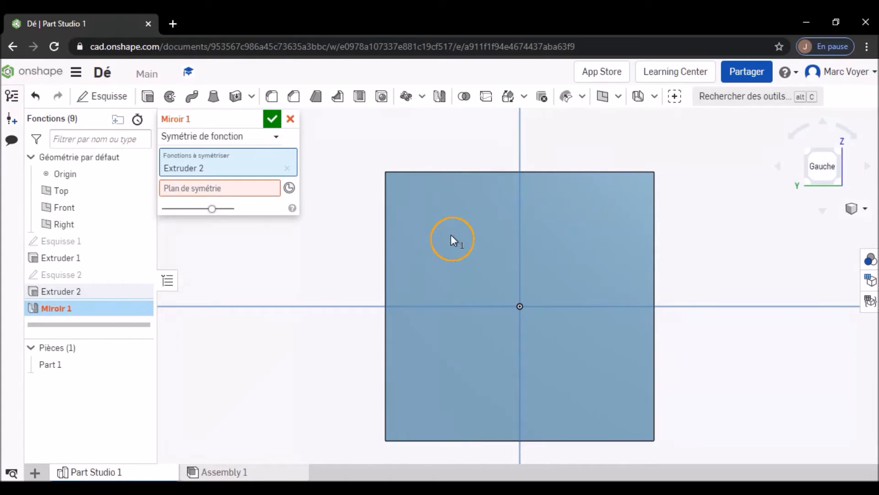
left_click(257, 188)
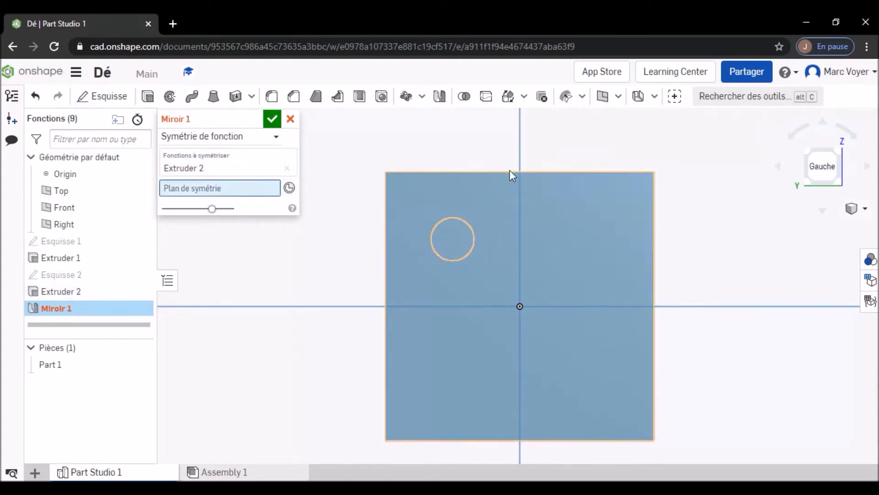
left_click(520, 152)
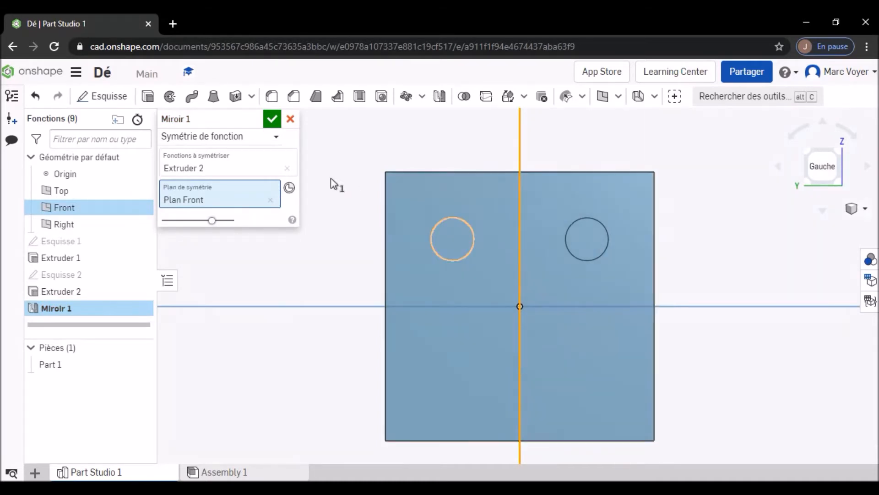
left_click(272, 119)
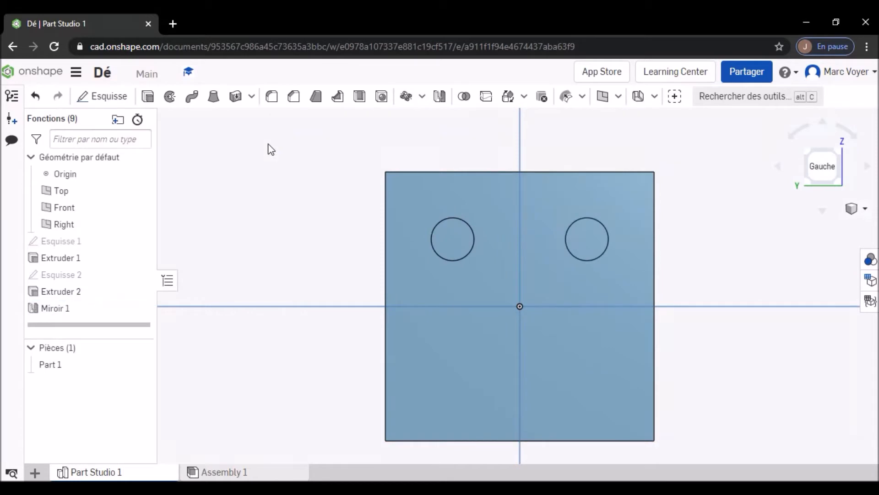
- Mirror both upper round pockets, Extruder 2 and Miroir 1, across the Top plane using Symétrie de fonction
right_click_drag(677, 234, 704, 238)
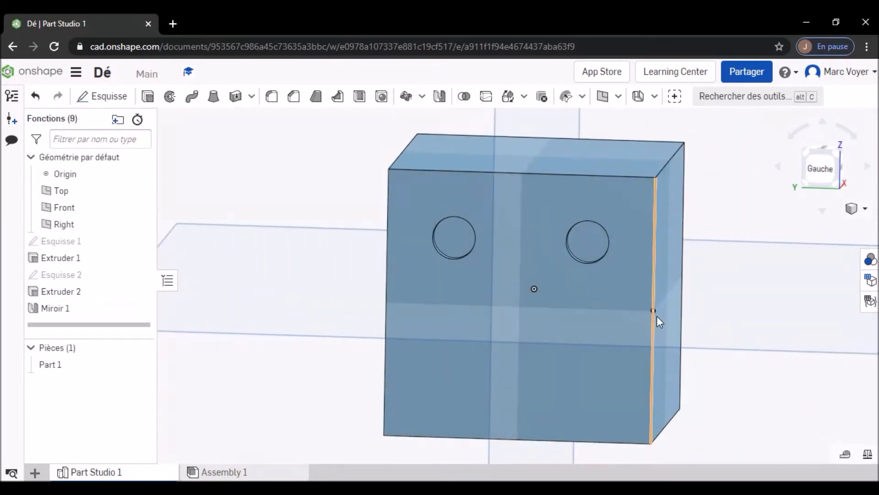
left_click(818, 170)
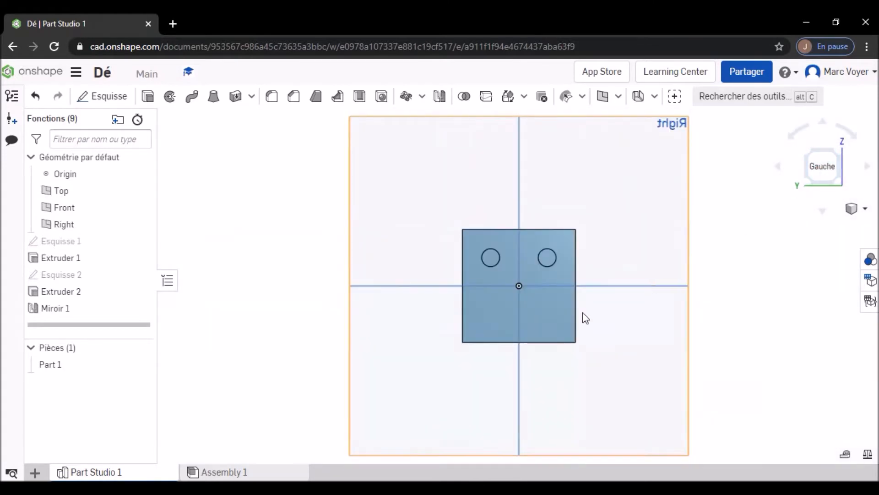
scroll(522, 311, "up", 5)
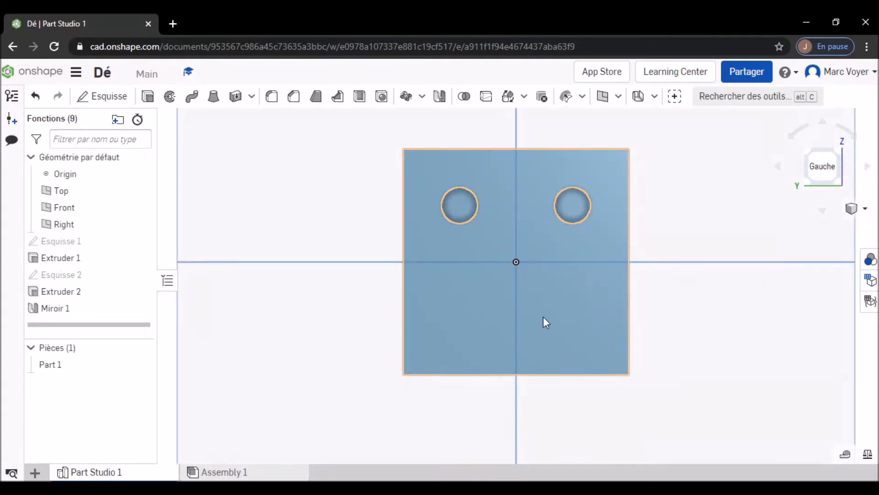
left_click(439, 97)
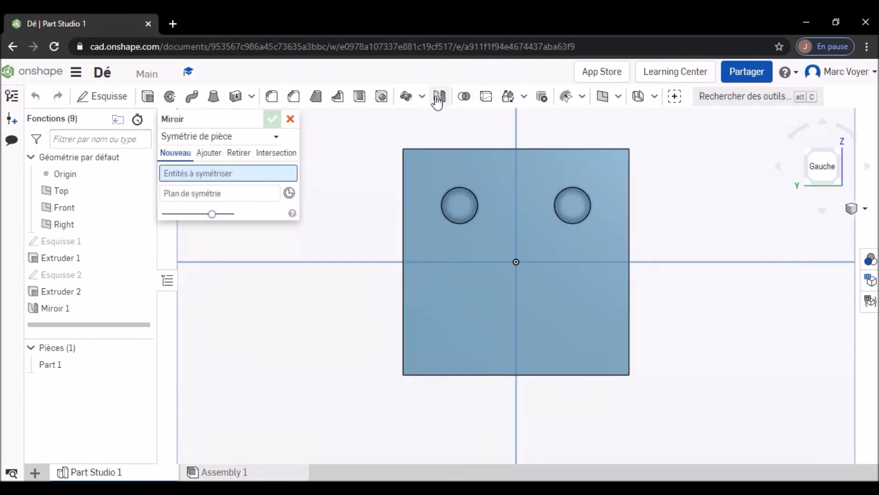
left_click(222, 140)
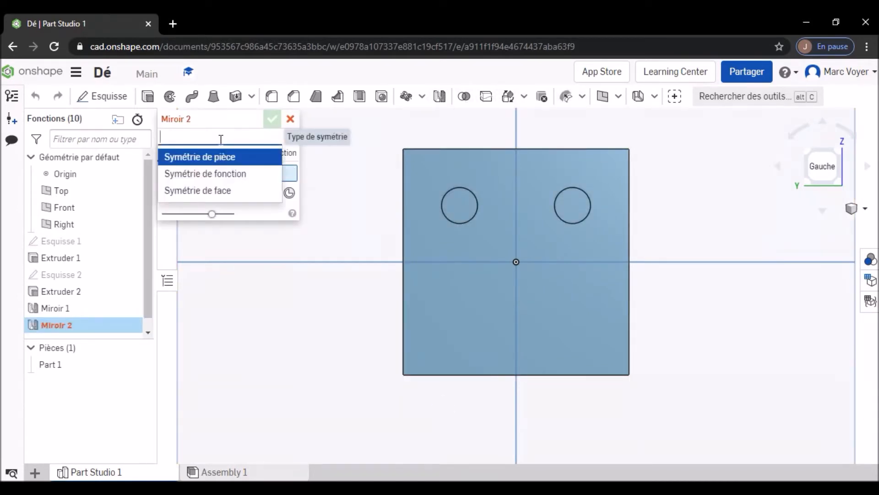
left_click(220, 173)
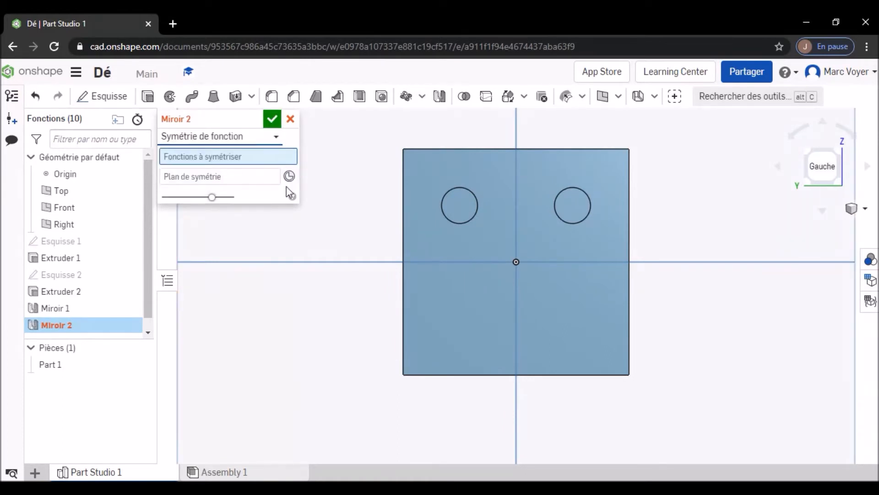
left_click(461, 217)
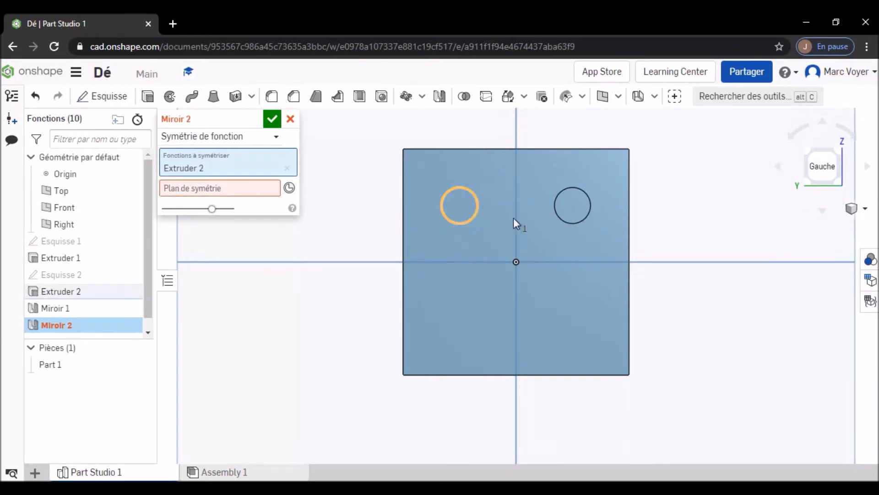
left_click(573, 217)
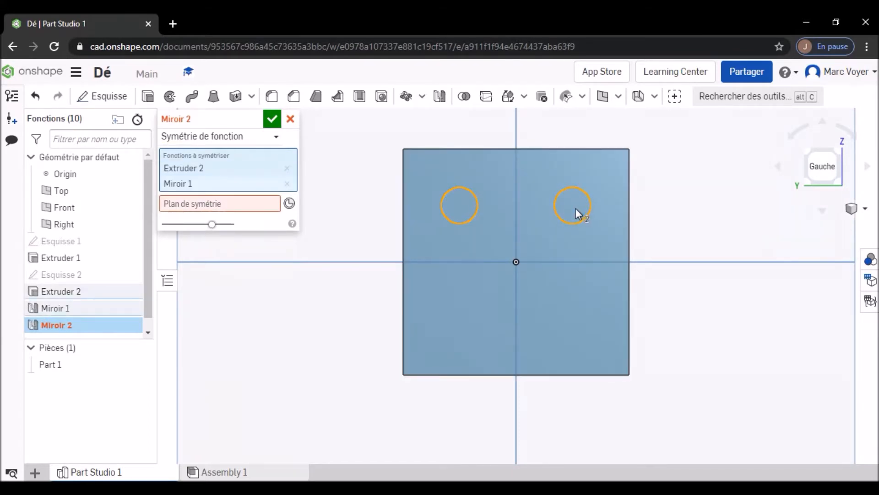
left_click(219, 204)
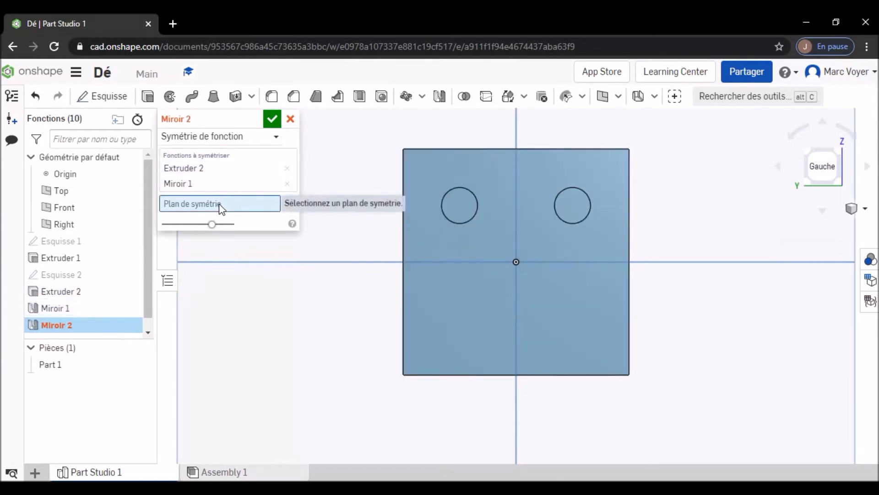
left_click(687, 262)
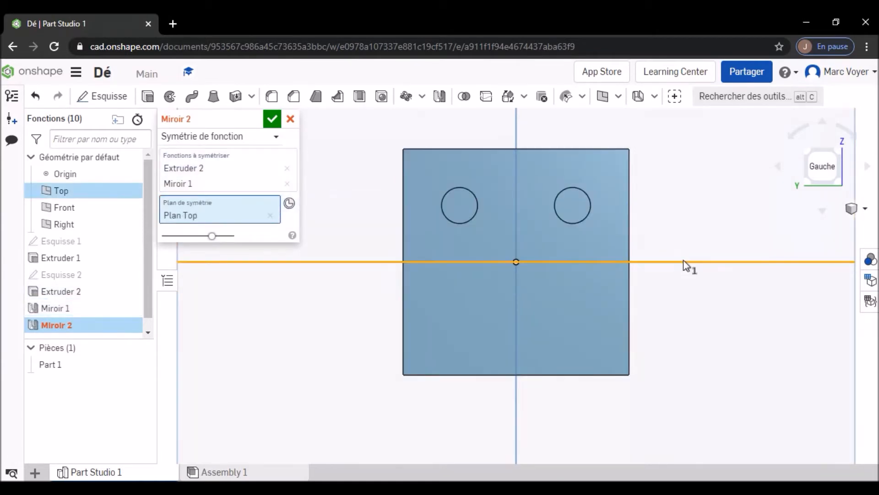
left_click(271, 120)
right_click_drag(683, 226, 661, 230)
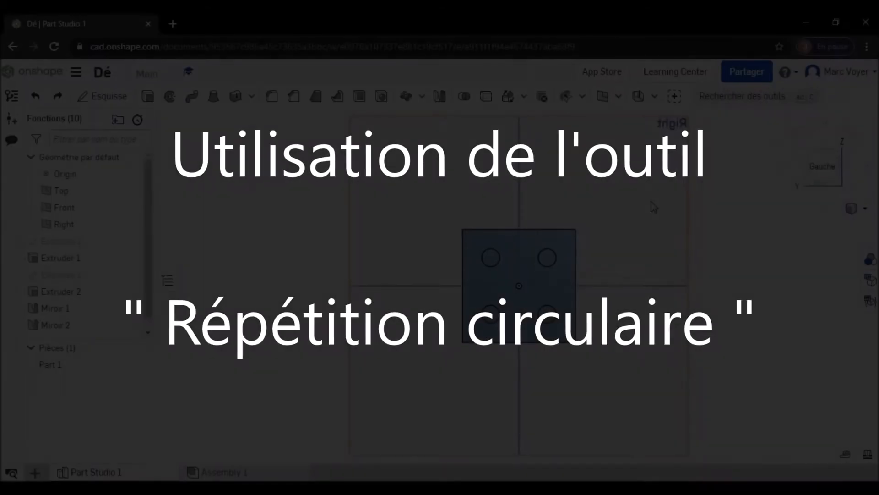
- Start a sketch on the cube's right (Droite) face and draw an 8 mm diameter circle in its upper-left quarter
right_click_drag(651, 202, 585, 254)
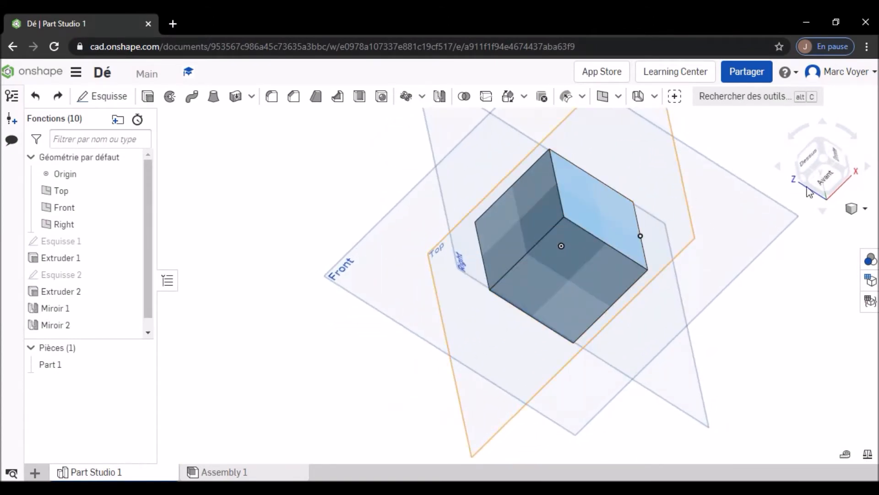
left_click(834, 155)
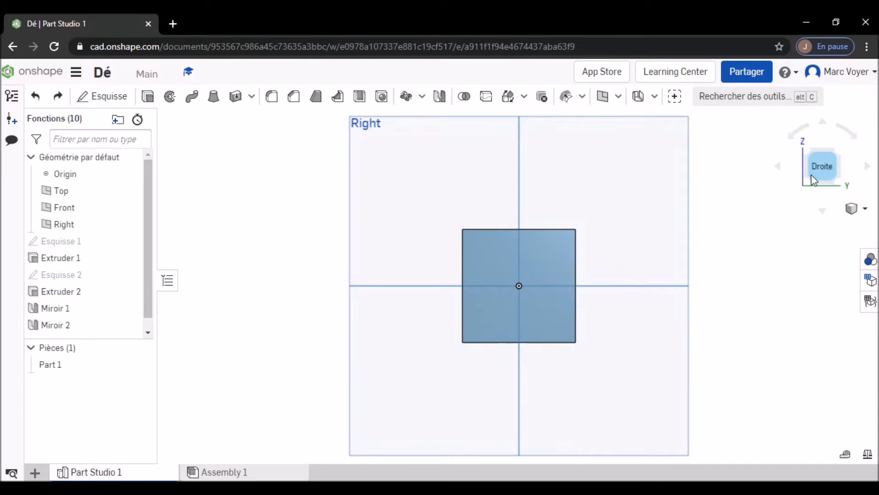
scroll(521, 296, "up", 5)
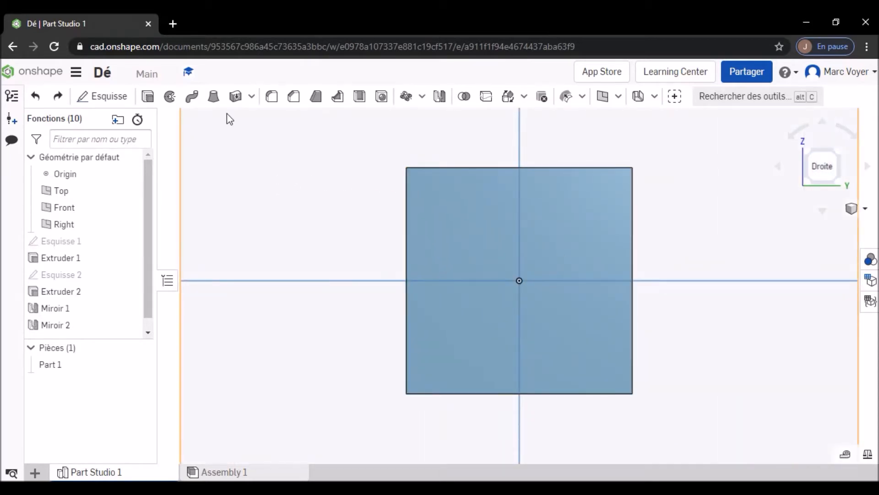
left_click(107, 96)
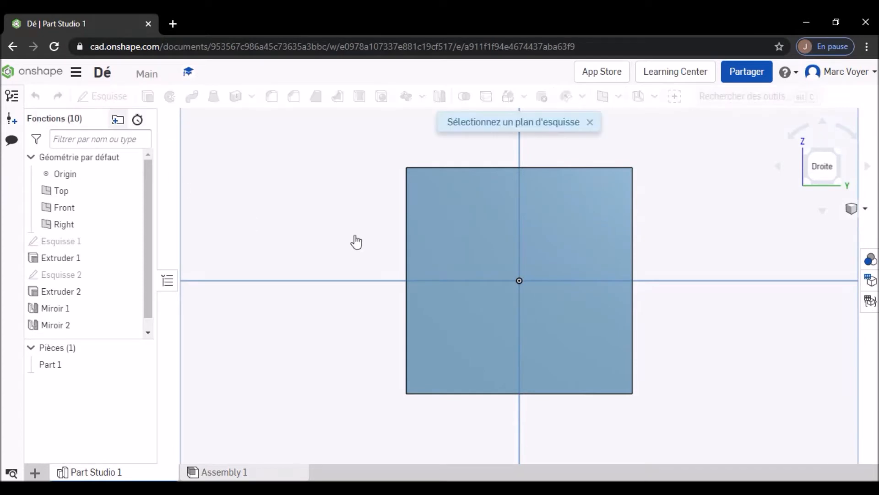
left_click(472, 222)
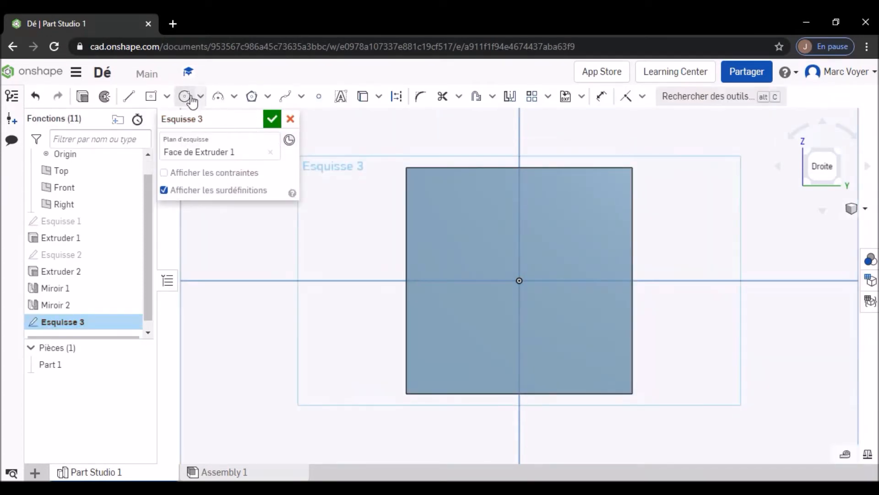
left_click(186, 97)
left_click(450, 214)
left_click(466, 239)
type("8")
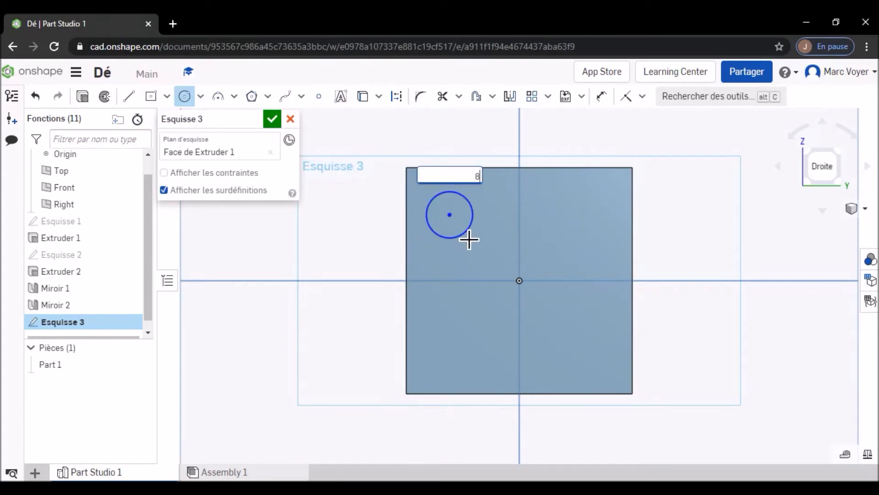
key("Return")
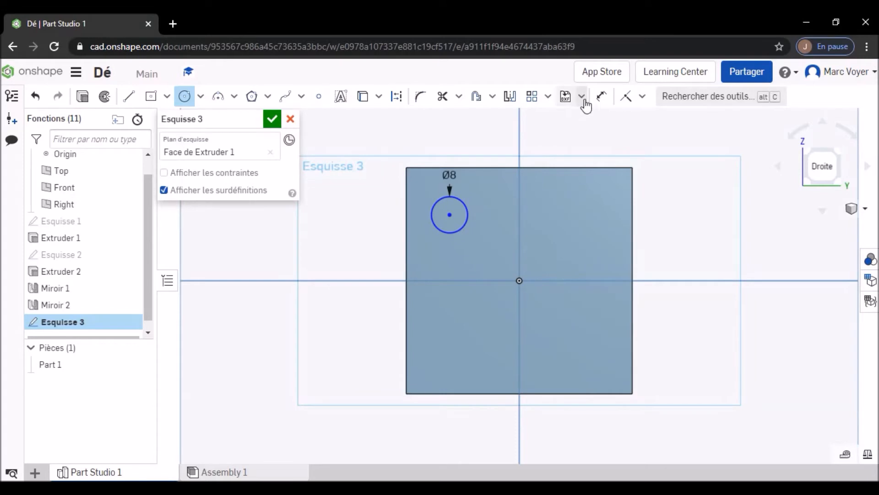
- Dimension the circle's center 12.5 mm from the face's left edge
left_click(601, 96)
left_click(449, 214)
left_click(407, 220)
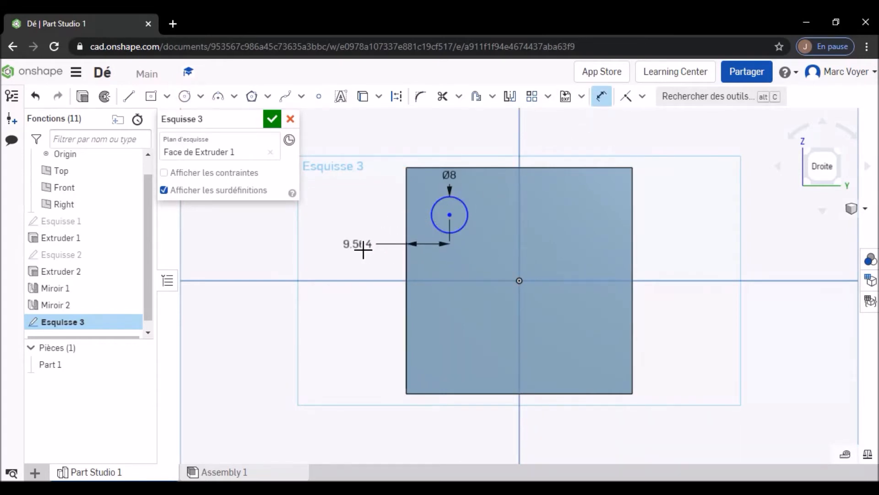
left_click(363, 249)
type("12.5")
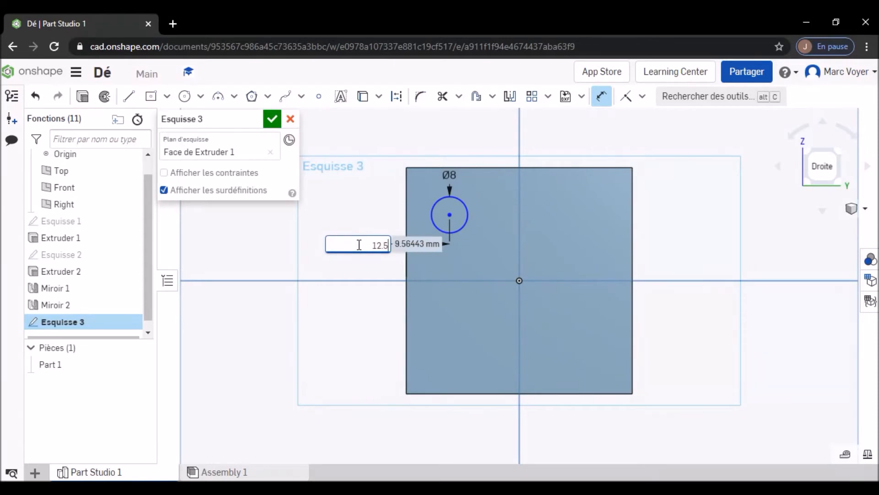
key("Return")
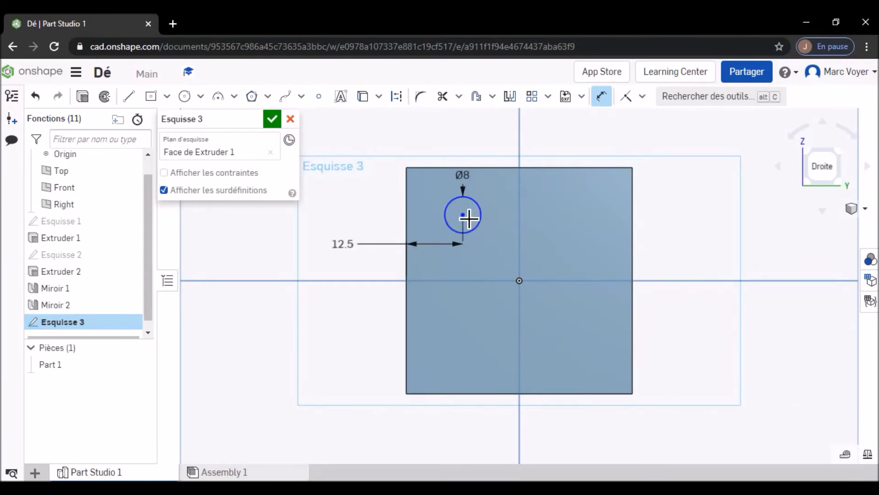
- Dimension the circle's center 12.5 mm from the top edge of the right face and accept the sketch
left_click(464, 215)
left_click(482, 168)
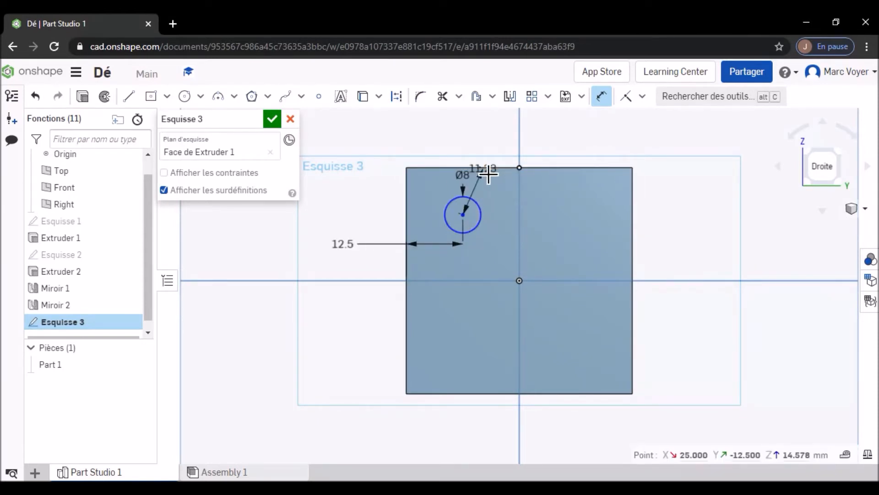
left_click(492, 147)
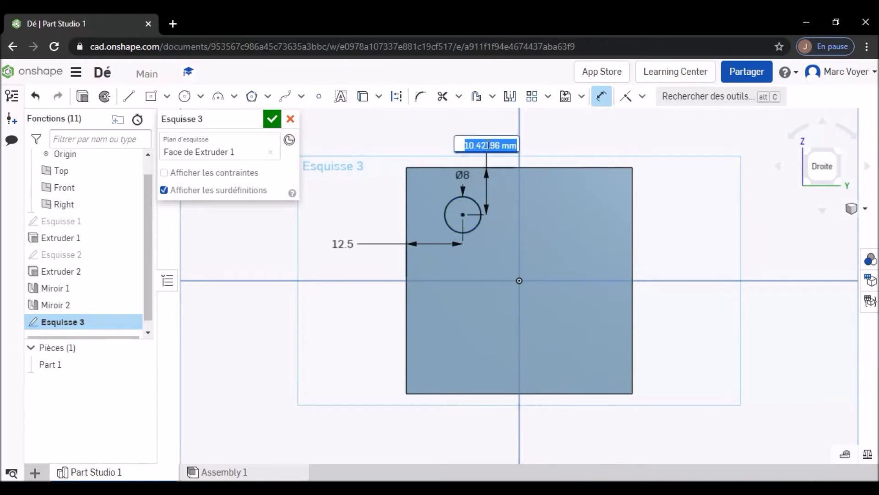
type("12.5")
key("Return")
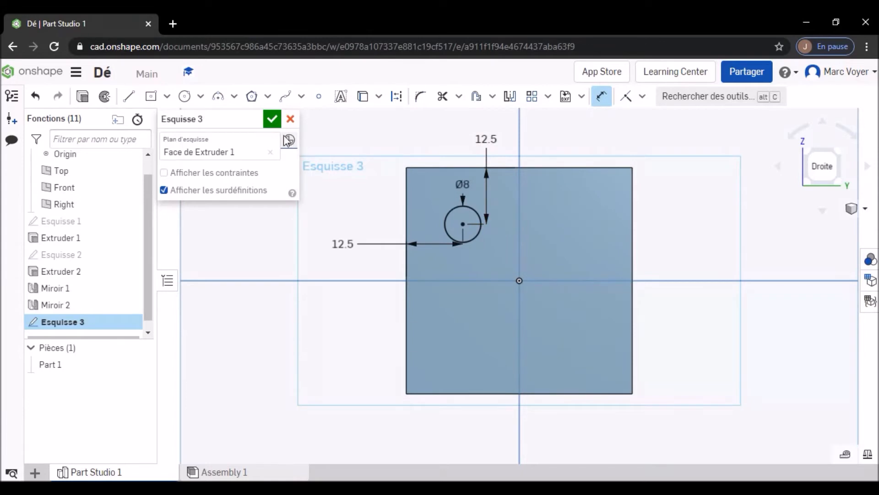
left_click(274, 121)
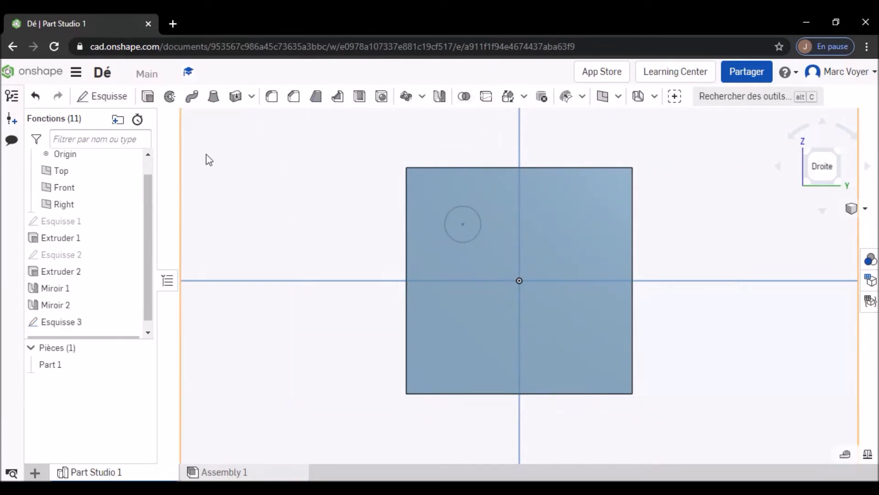
- Extrude the right face's circle region 2 mm into the cube as a material removal (Retirer) and accept it
left_click(148, 96)
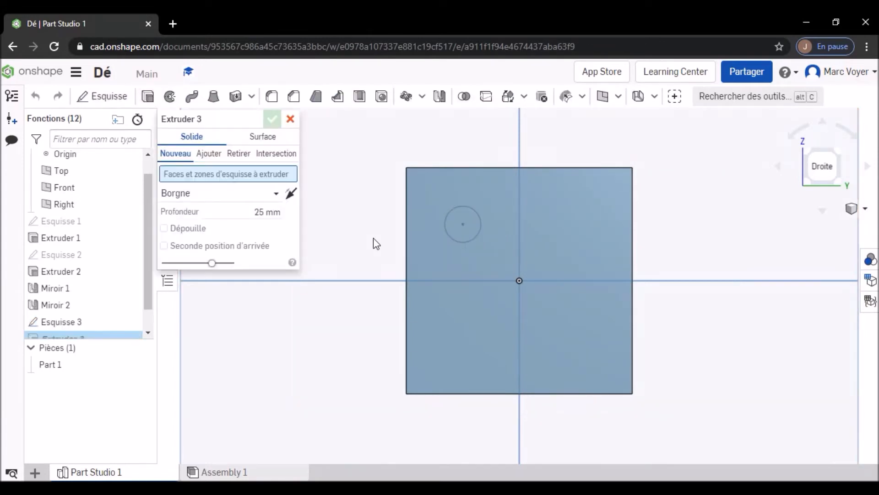
left_click(450, 227)
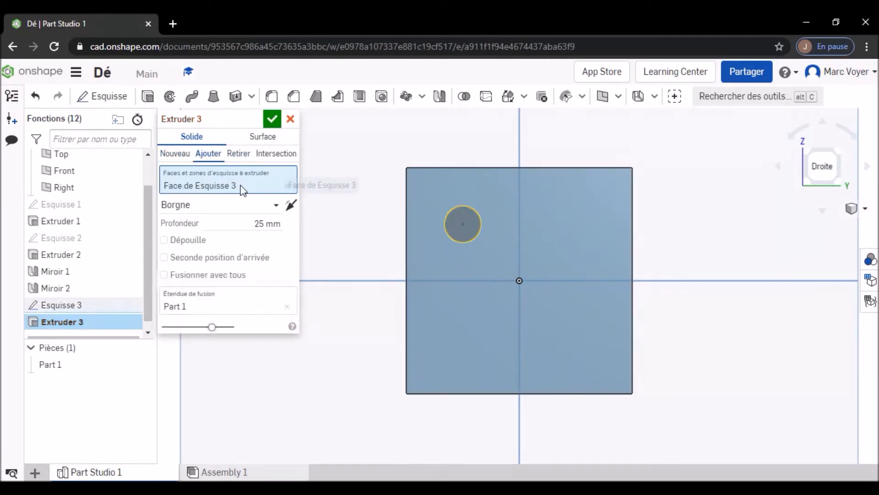
left_click(268, 221)
type("2")
key("Return")
left_click(240, 154)
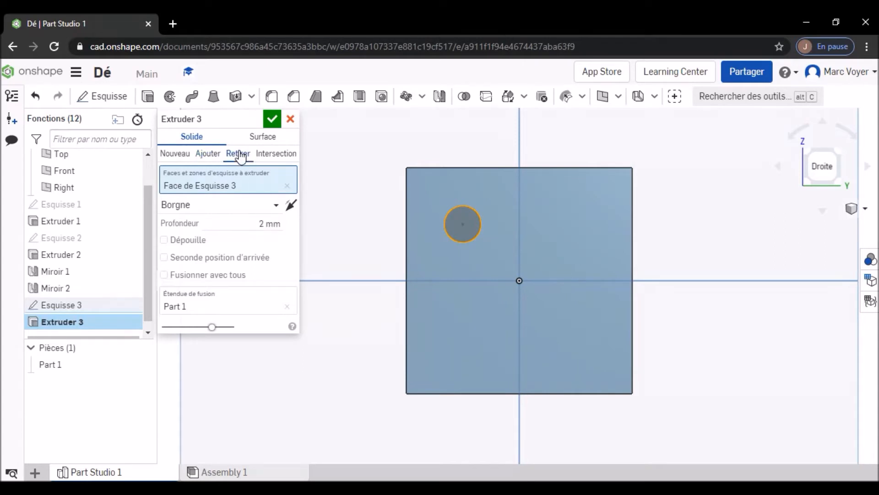
right_click_drag(667, 214, 649, 223)
left_click(271, 120)
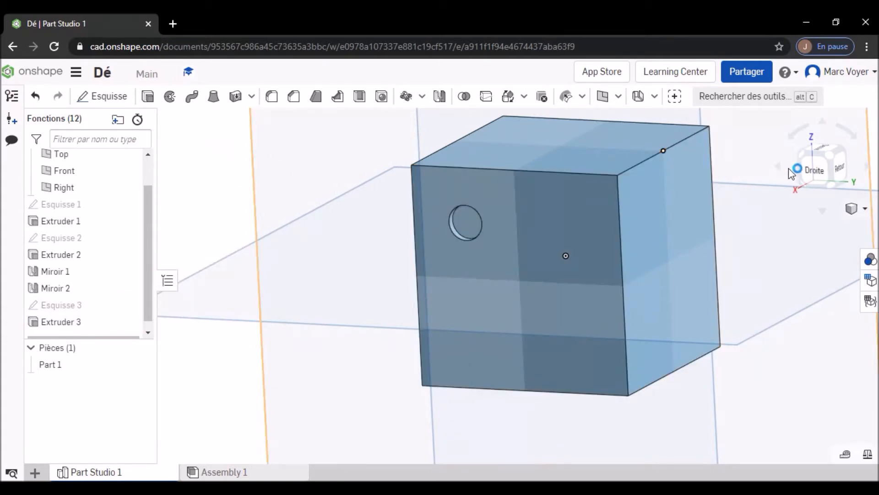
- Start a circular pattern (Répétition circulaire) with a 180° angle and set its type to Répétition de fonction
left_click(812, 168)
scroll(516, 299, "up", 3)
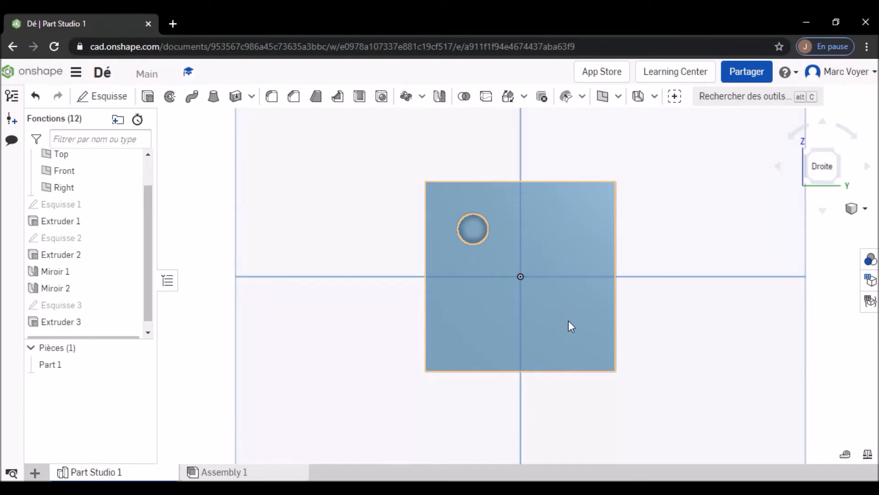
left_click(407, 98)
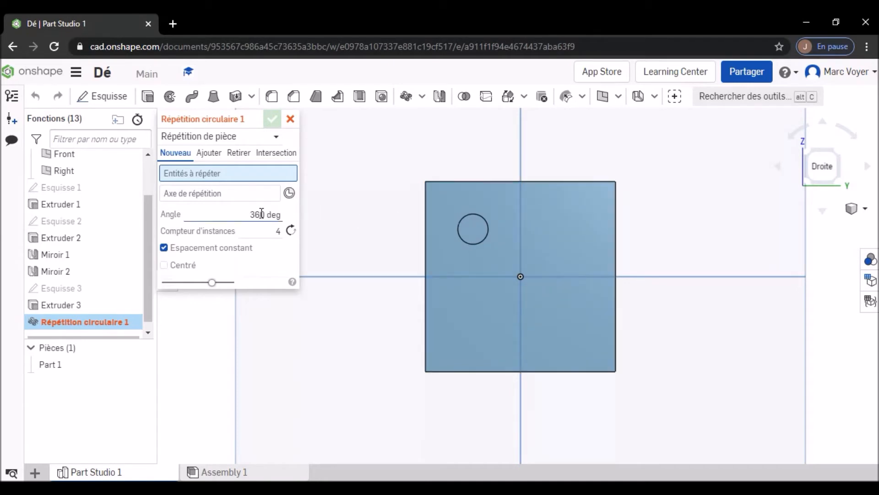
left_click(245, 213)
type("180")
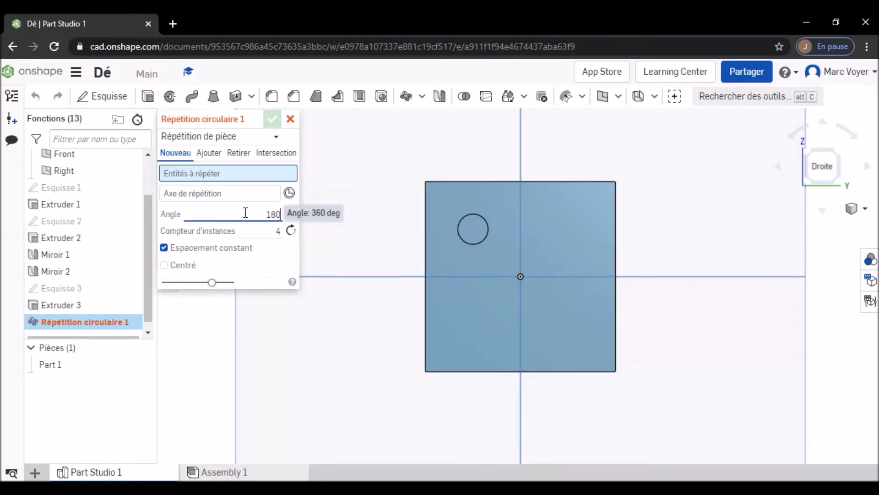
key("Return")
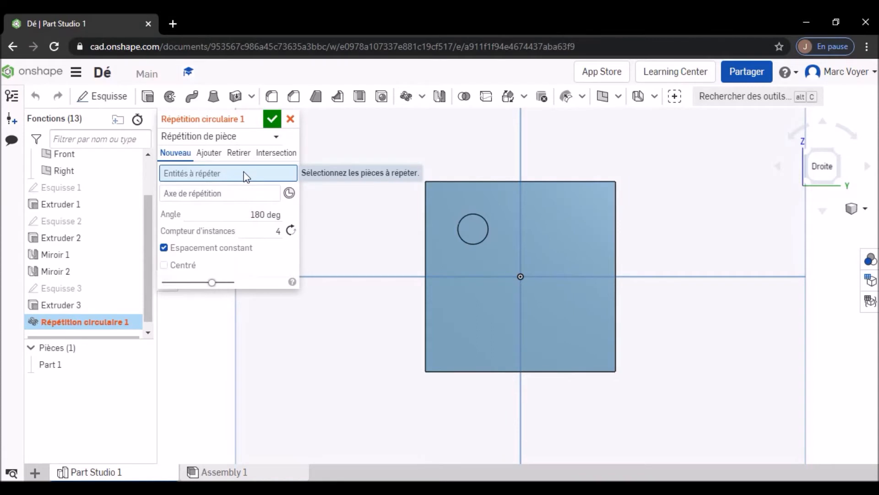
left_click(470, 236)
left_click(221, 136)
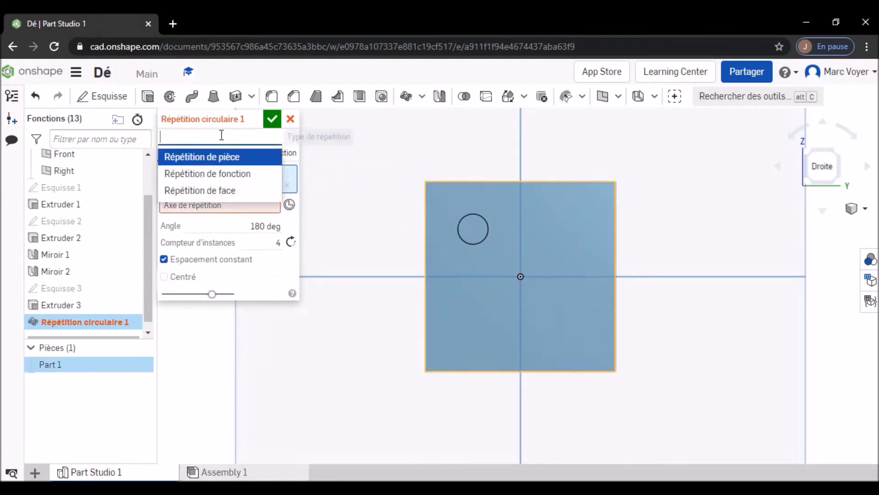
left_click(229, 173)
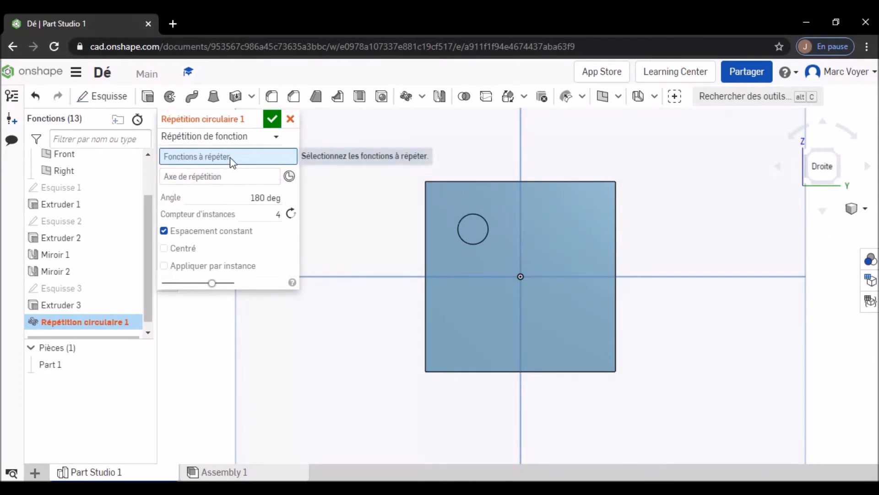
- Pattern the Extruder 3 pocket with 2 instances about the mate connector at the face's center and accept the pattern
left_click(465, 230)
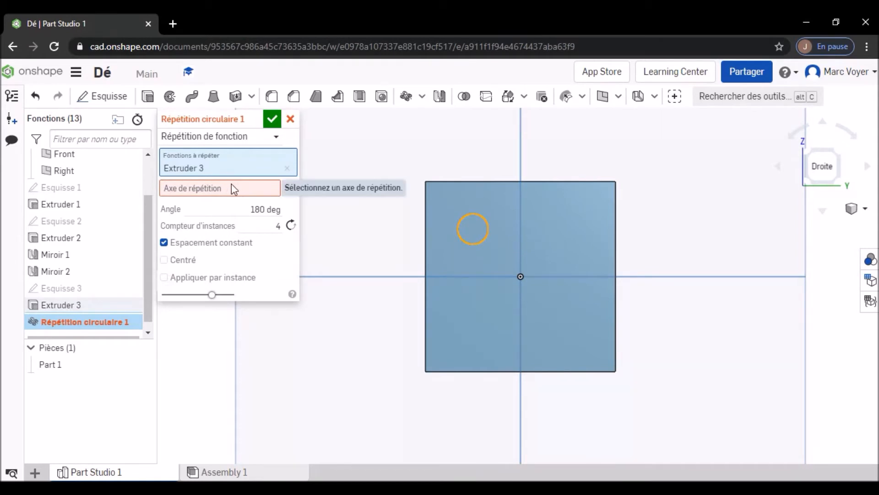
left_click(275, 226)
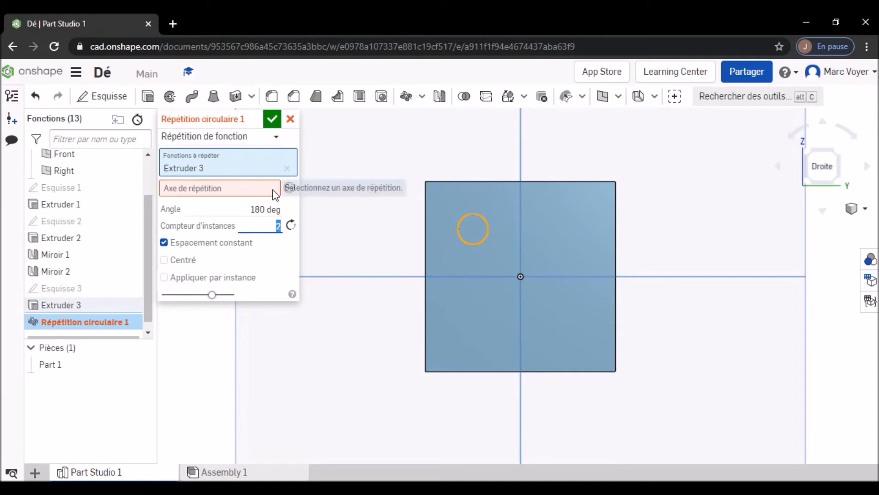
left_click(288, 188)
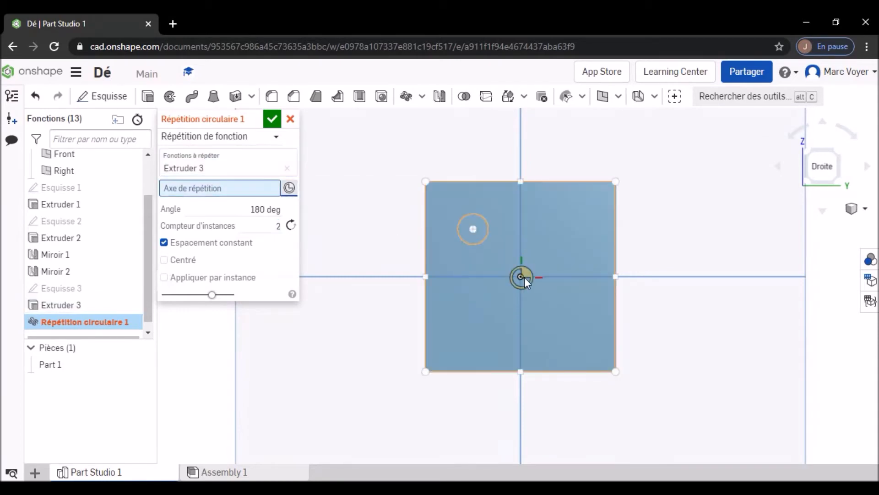
left_click(526, 276)
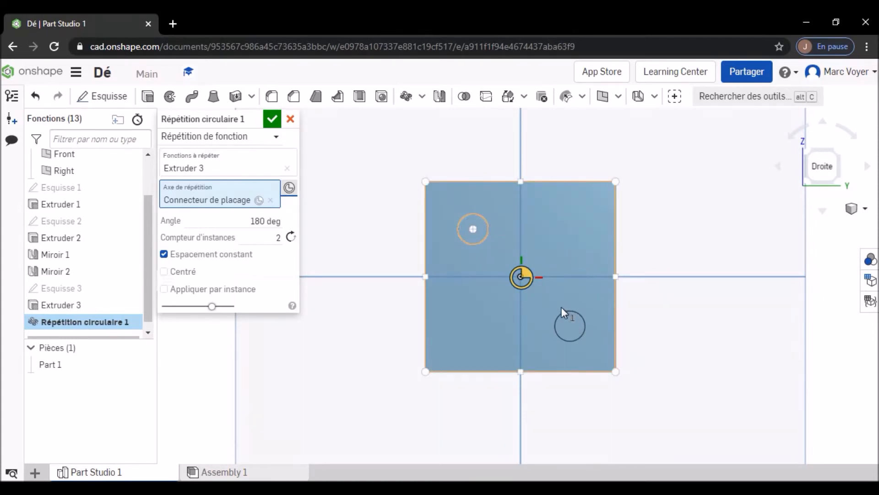
left_click(272, 120)
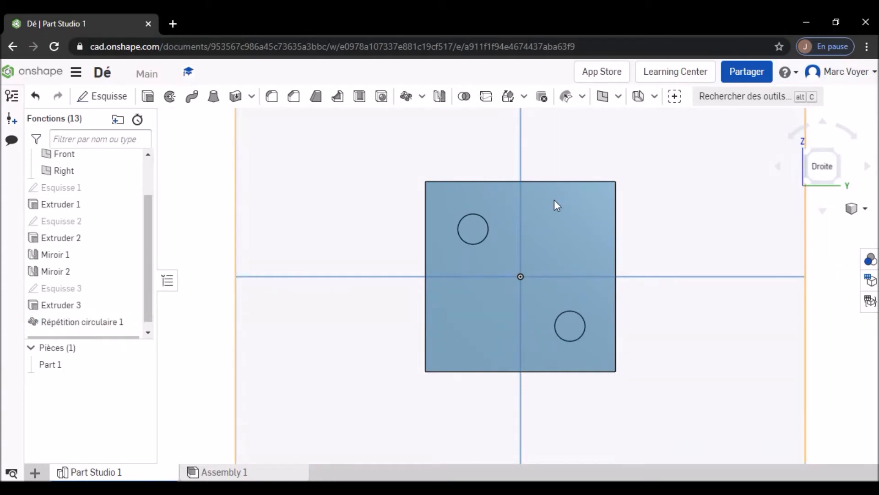
- Start a new sketch on the right face and draw an 8 mm diameter circle centered on the origin between the two pockets
right_click_drag(662, 234, 649, 238)
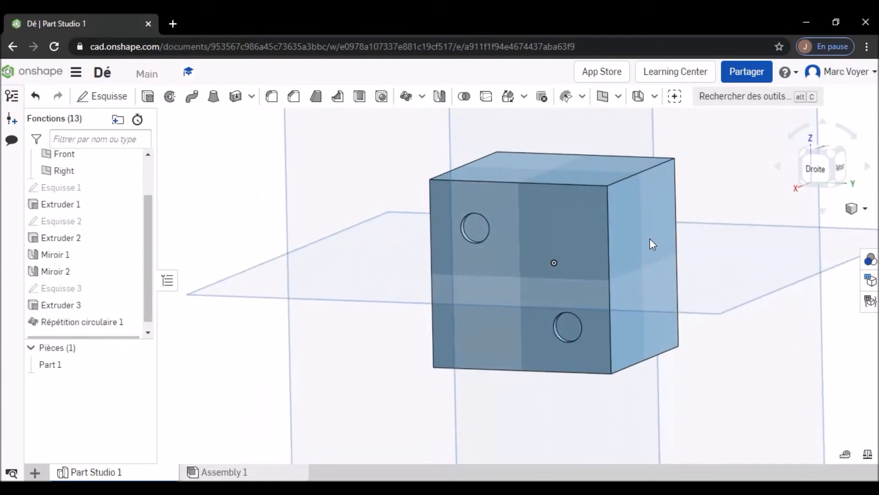
left_click(815, 166)
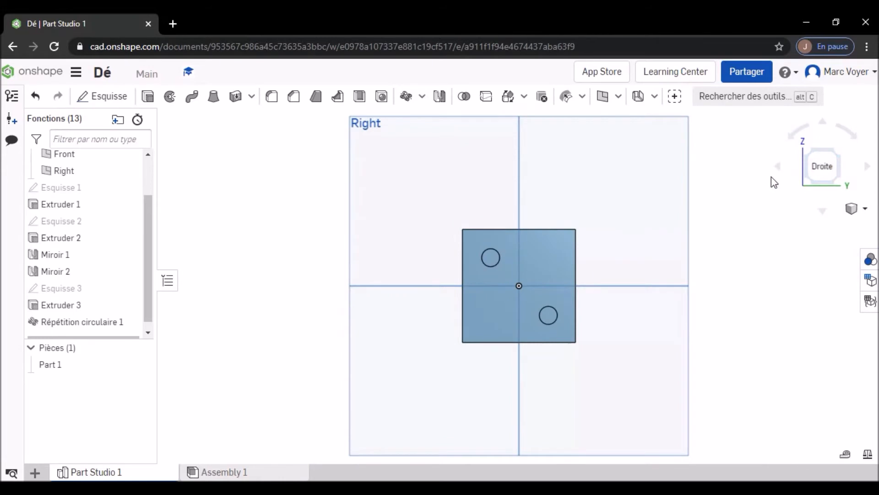
scroll(512, 287, "up", 4)
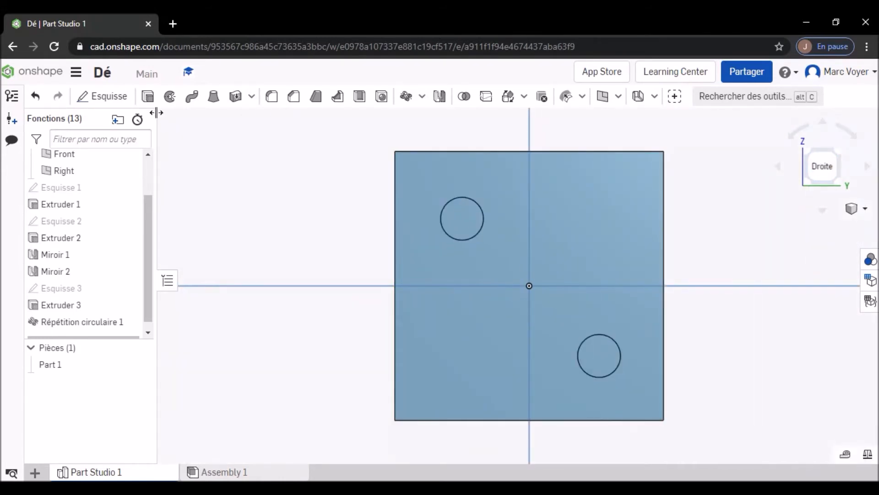
left_click(115, 97)
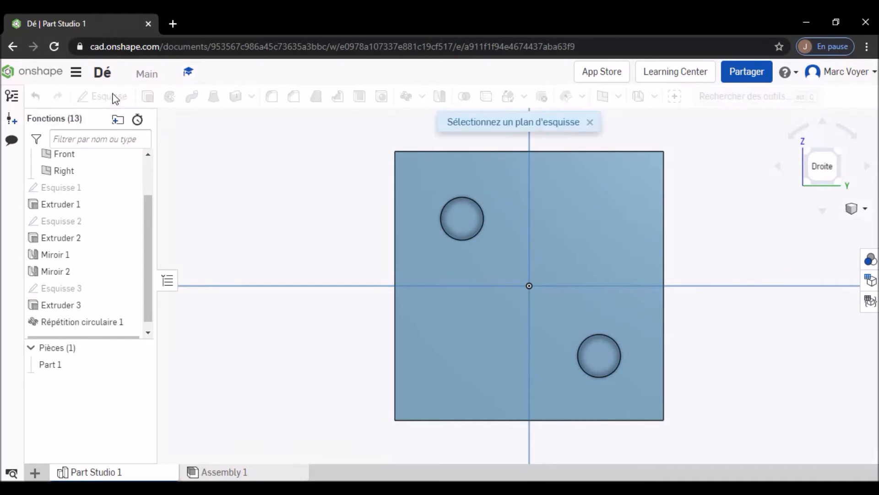
left_click(434, 258)
key("c")
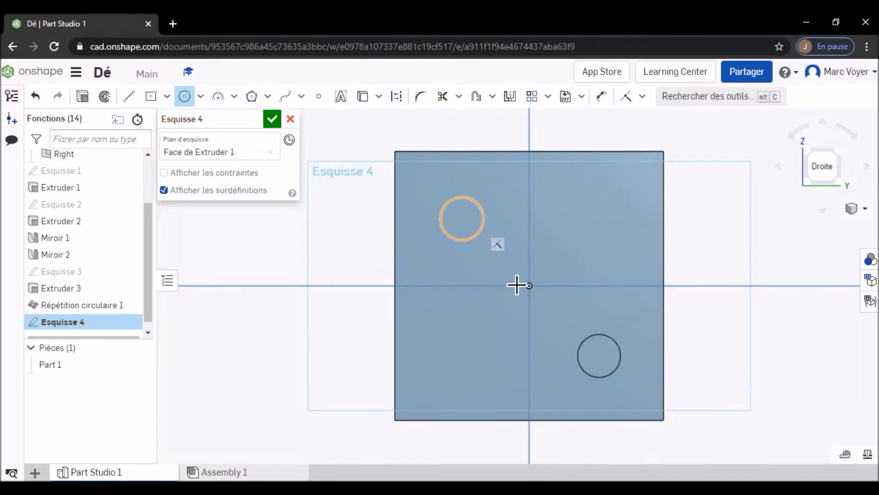
left_click(556, 302)
type("8")
key("Return")
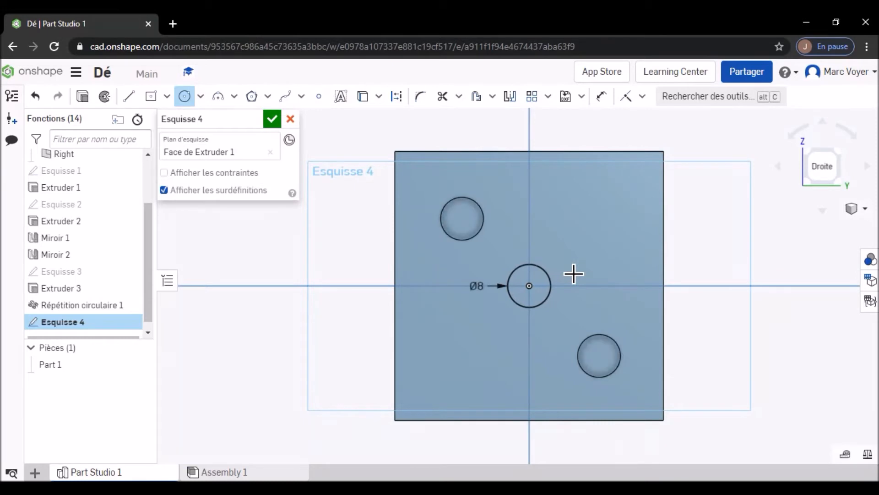
- Finish the sketch and extrude the right face's center circle 2 mm into the cube as a material removal (Retirer), then accept it
left_click(271, 118)
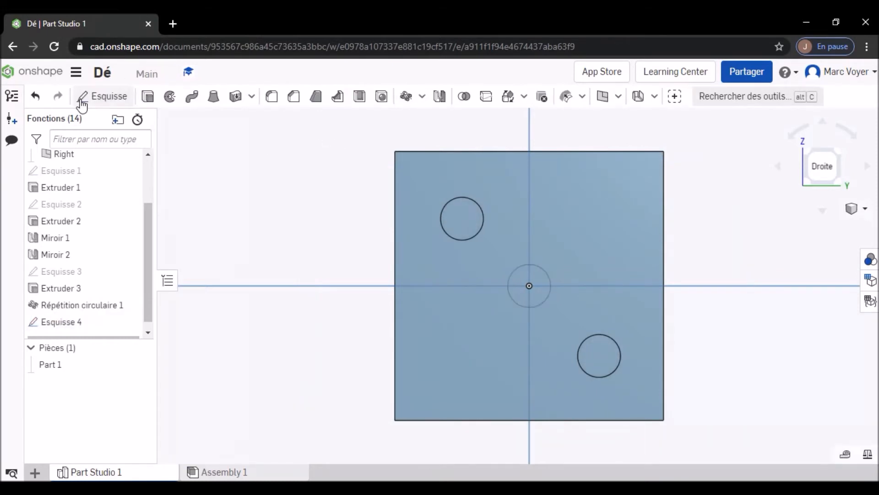
left_click(82, 97)
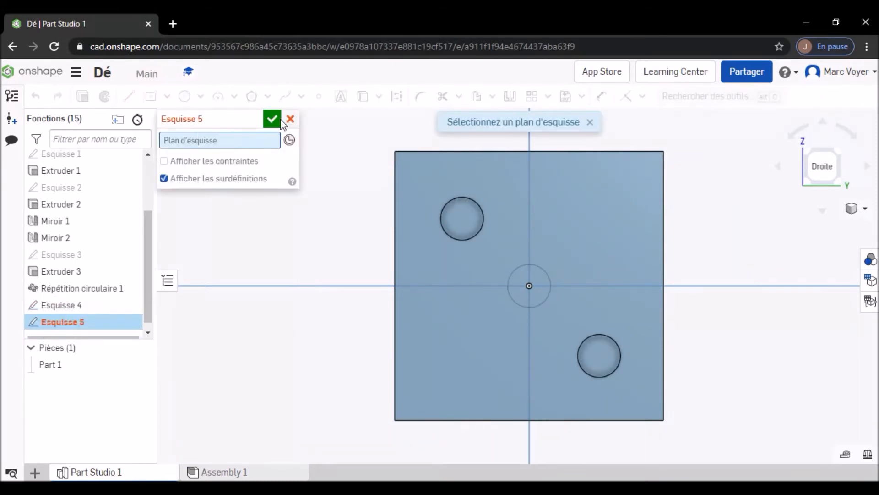
key("Escape")
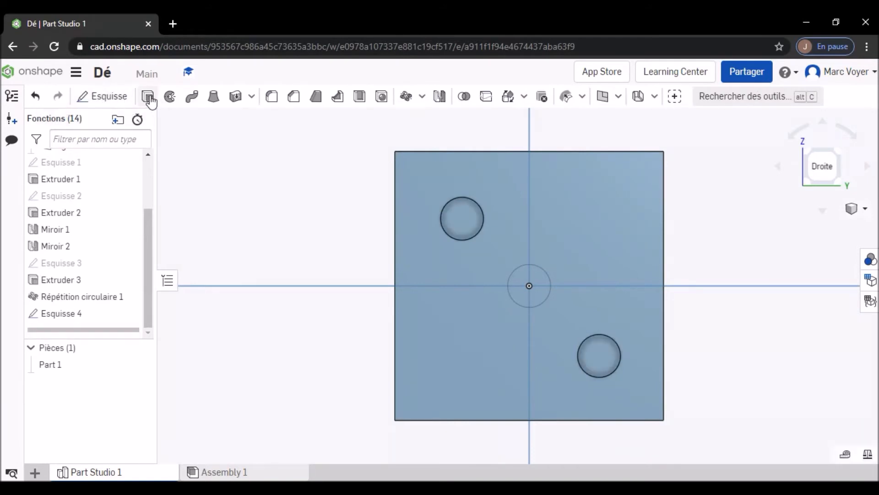
key("shift+e")
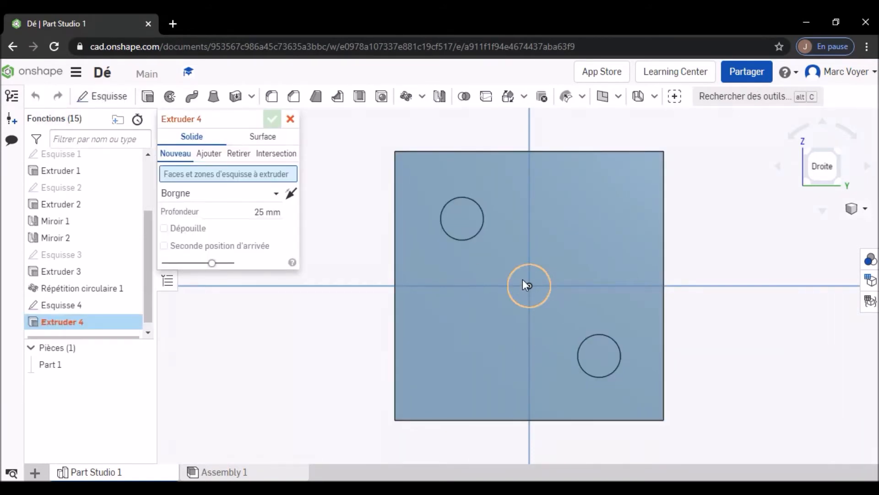
left_click(522, 279)
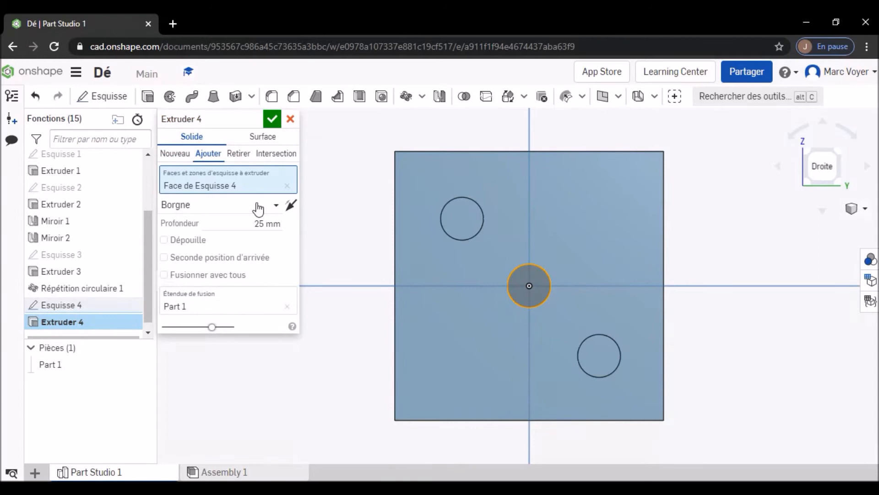
left_click(274, 221)
type("2")
key("Return")
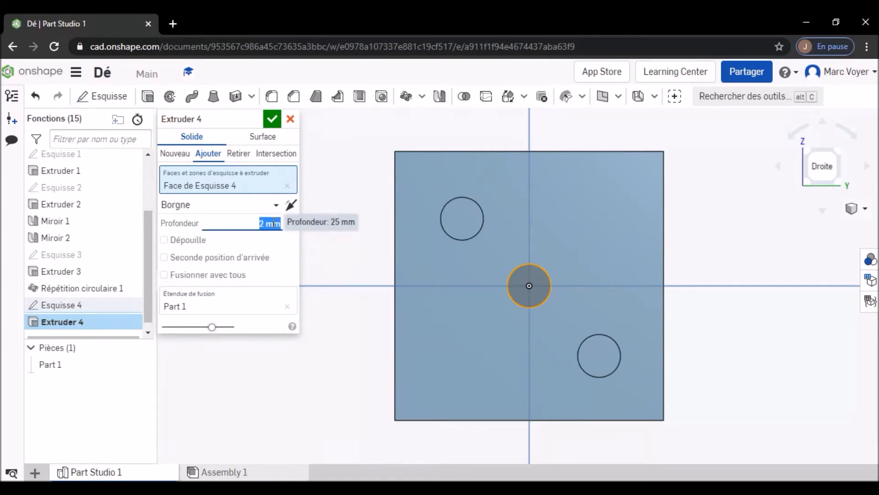
left_click(238, 153)
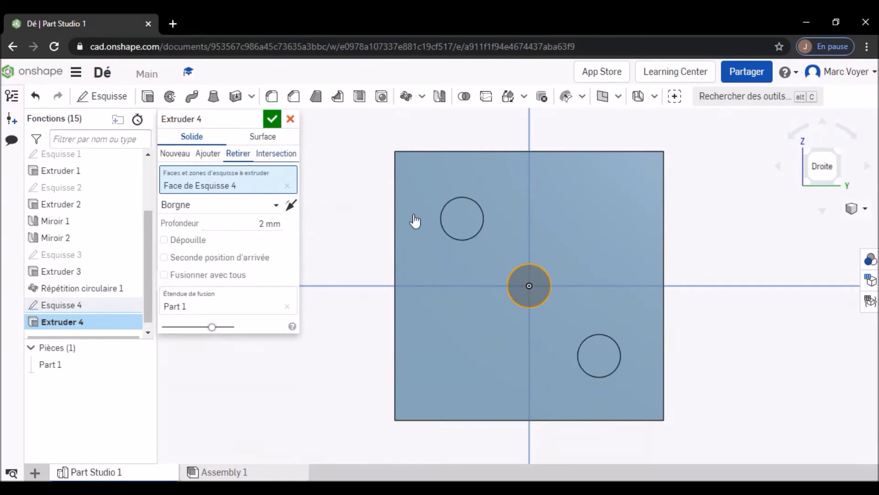
mouse_move(713, 252)
right_mouse_down()
mouse_move(703, 253)
mouse_move(721, 254)
right_mouse_up()
left_click(272, 118)
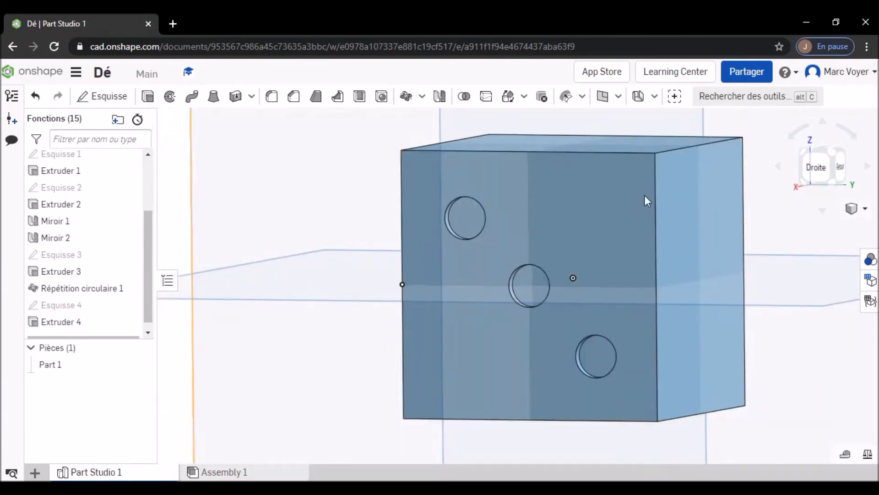
- Fillet the outer rims of the three pockets on the right face with a 1 mm radius and accept the fillet
left_click(819, 169)
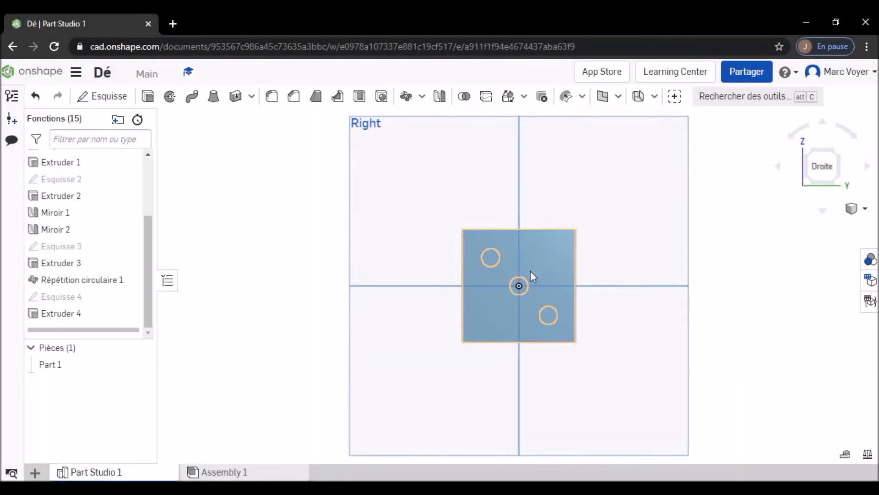
scroll(523, 291, "up", 3)
scroll(523, 290, "up", 3)
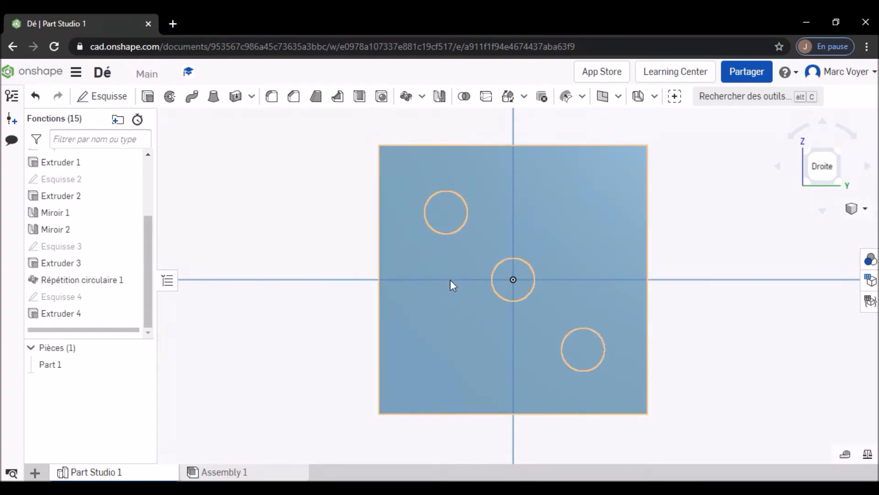
right_click_drag(450, 276, 441, 278)
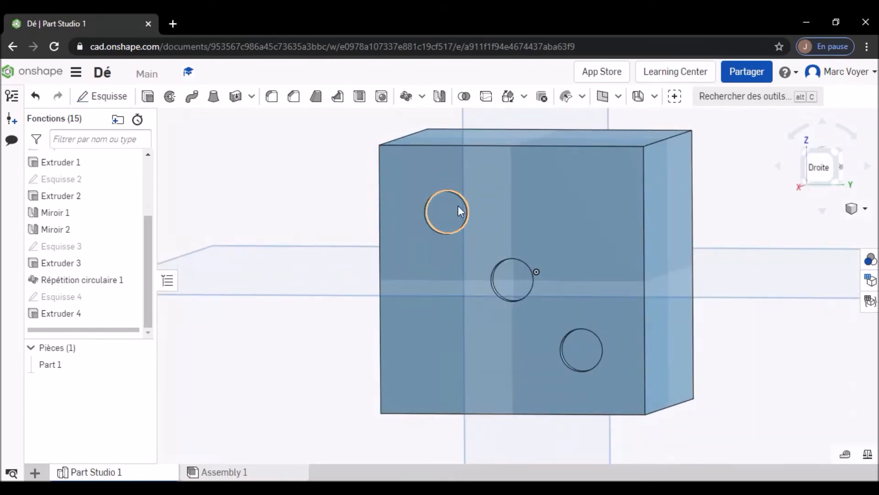
left_click(272, 97)
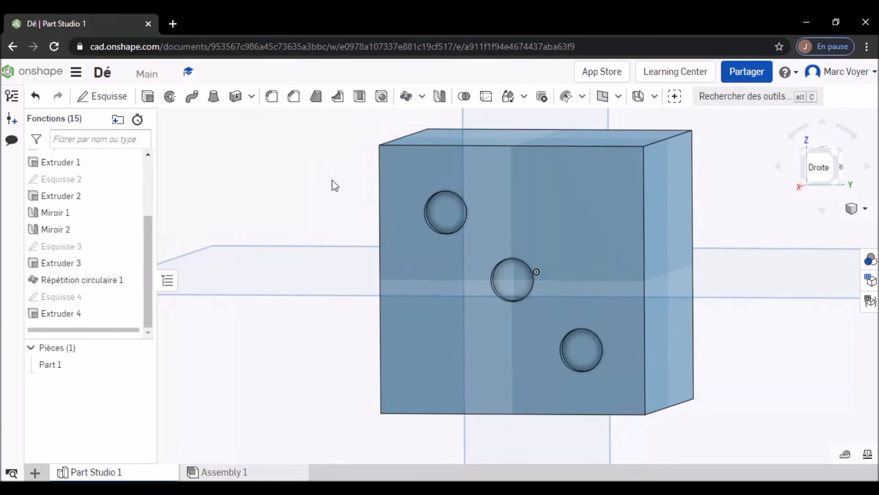
left_click(432, 230)
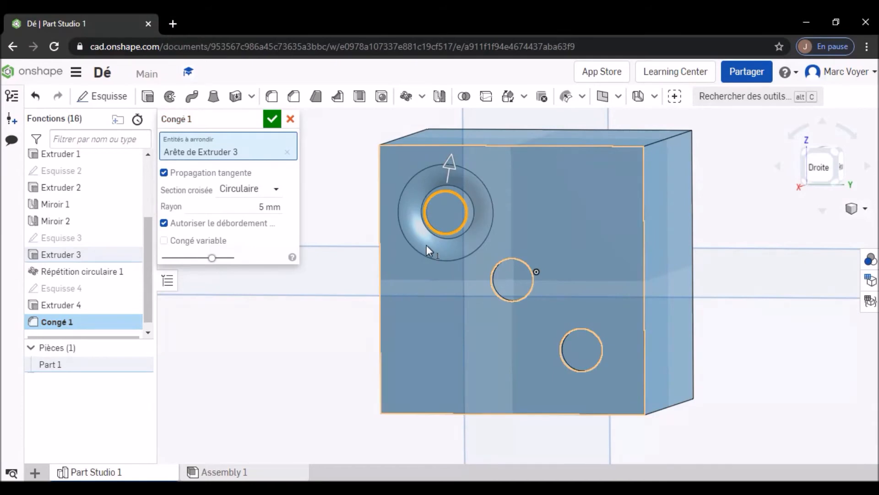
left_click(272, 207)
type("1")
key("Return")
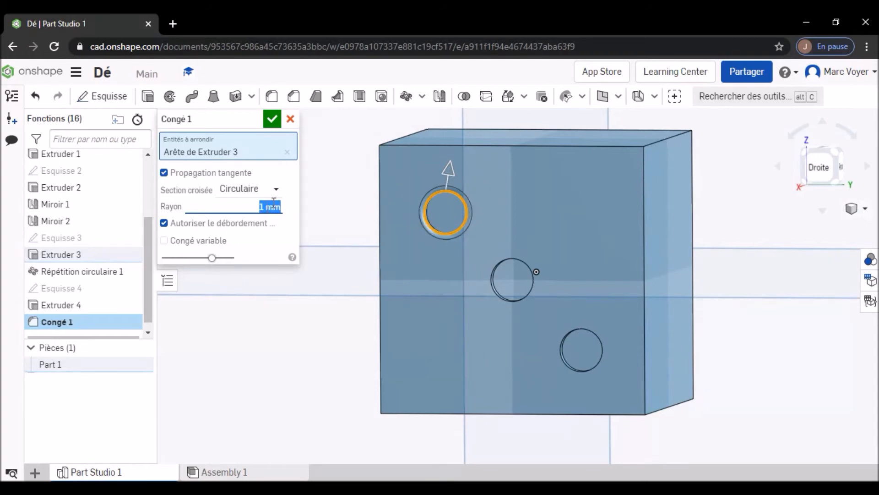
left_click(494, 292)
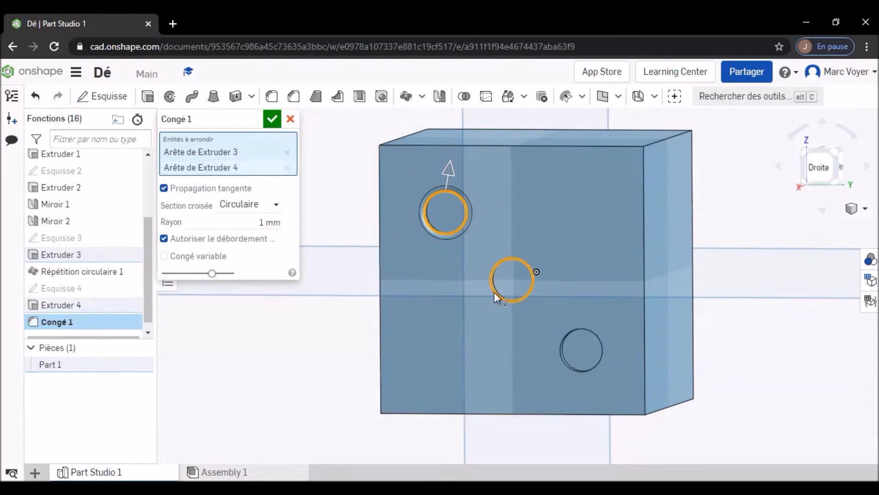
left_click(561, 359)
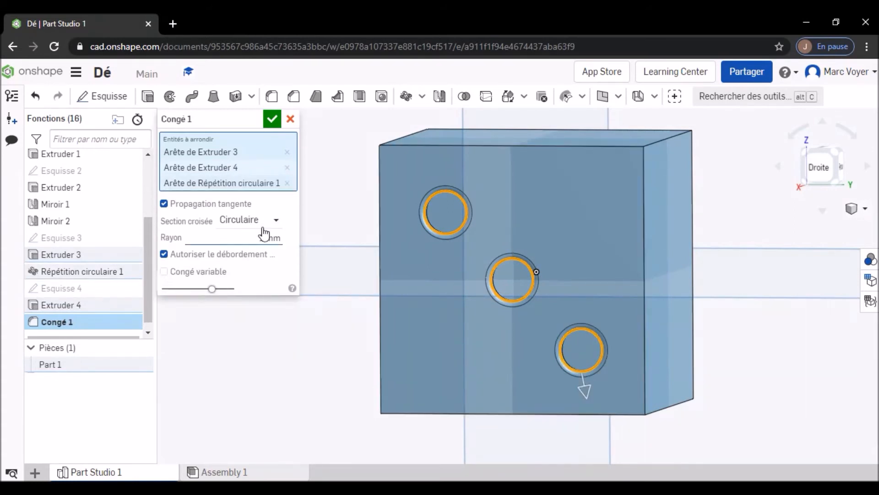
left_click(271, 119)
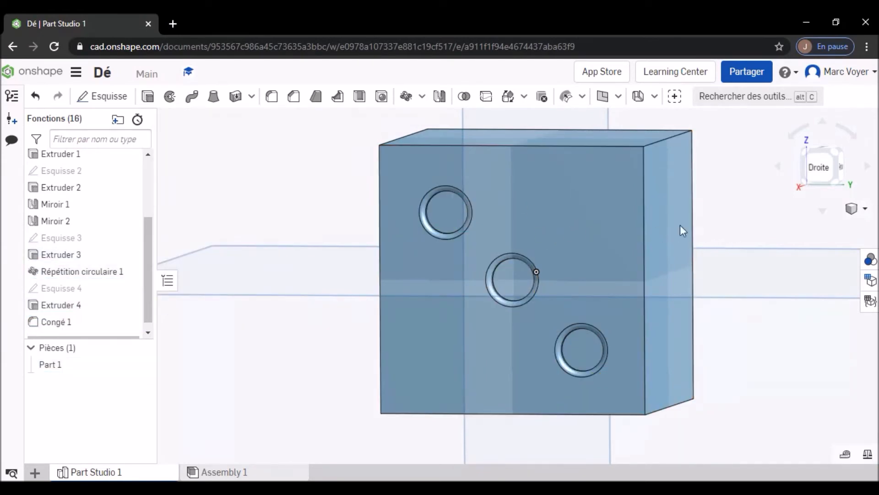
- Start a second fillet on the upper-left pocket's outer rim on the left face (Gauche) and set its radius to 1 mm
mouse_move(597, 213)
right_mouse_down()
mouse_move(548, 227)
mouse_move(773, 185)
right_mouse_up()
left_click(818, 172)
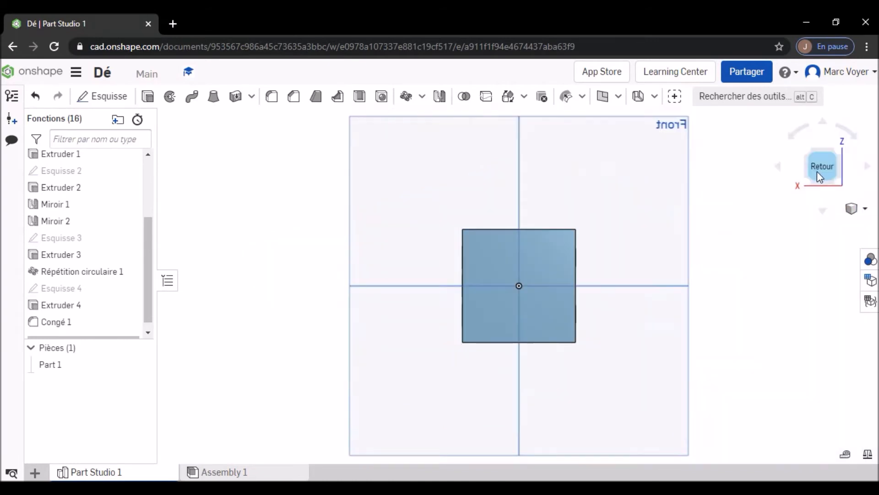
mouse_move(647, 246)
right_mouse_down()
mouse_move(630, 247)
mouse_move(638, 245)
right_mouse_up()
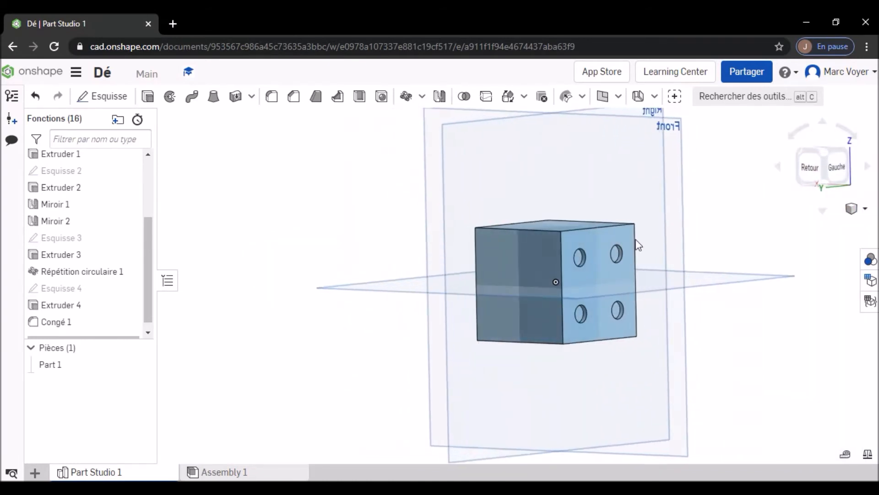
left_click(840, 170)
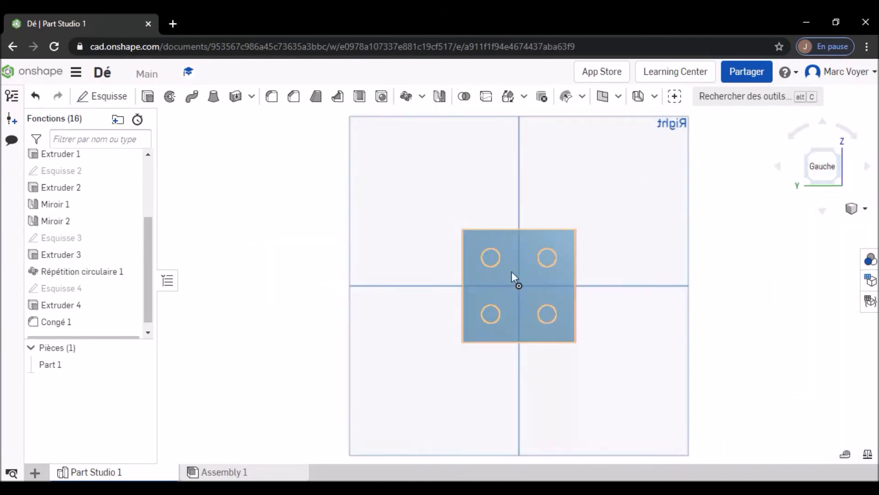
scroll(526, 273, "up", 5)
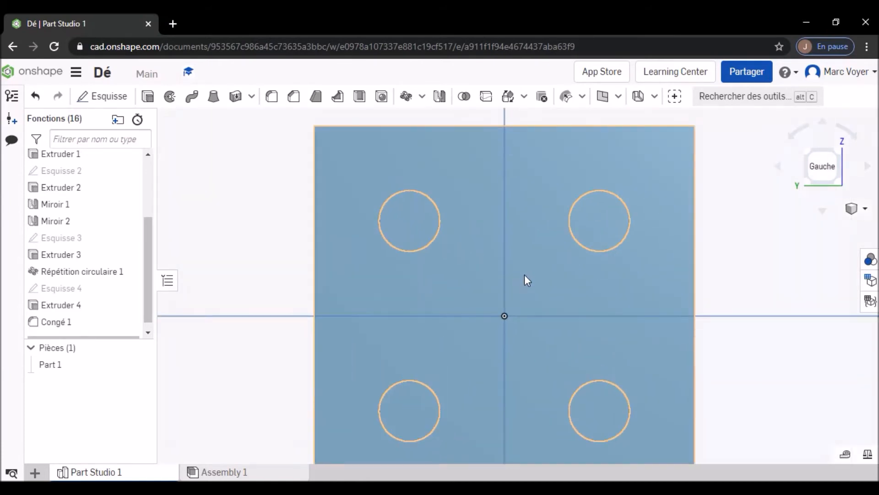
scroll(540, 280, "down", 3)
right_click_drag(540, 286, 548, 278)
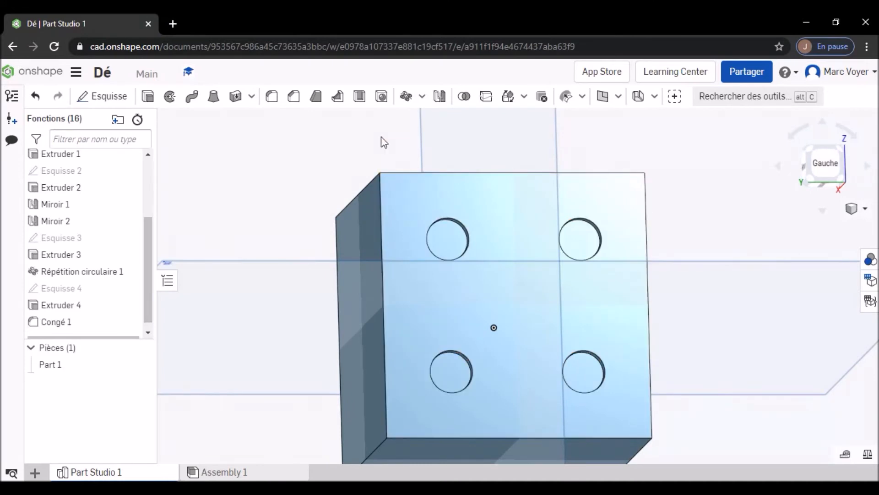
left_click(272, 97)
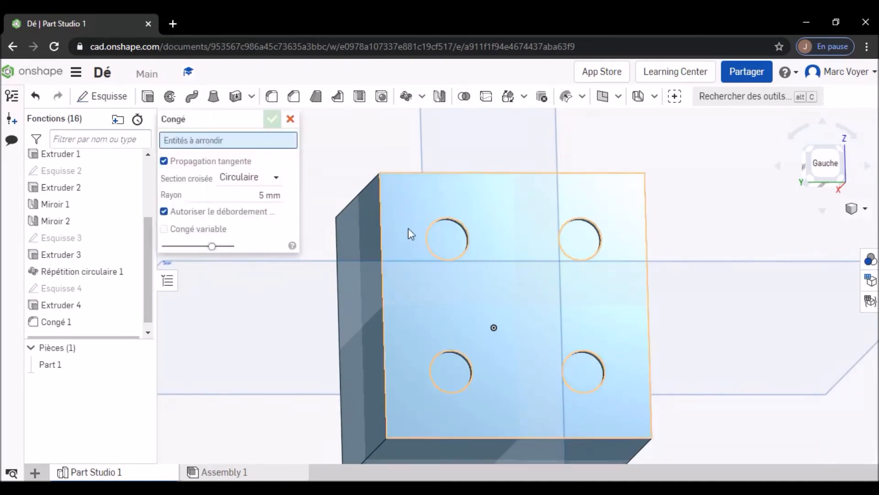
left_click(457, 217)
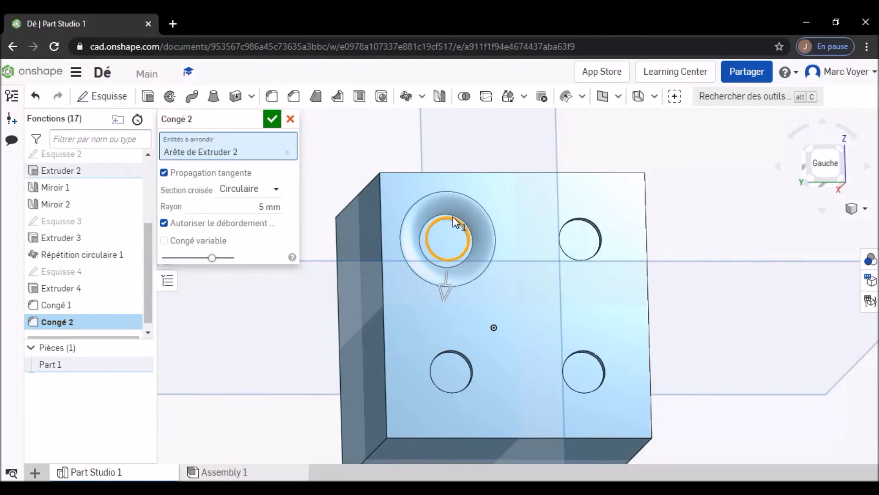
left_click(260, 205)
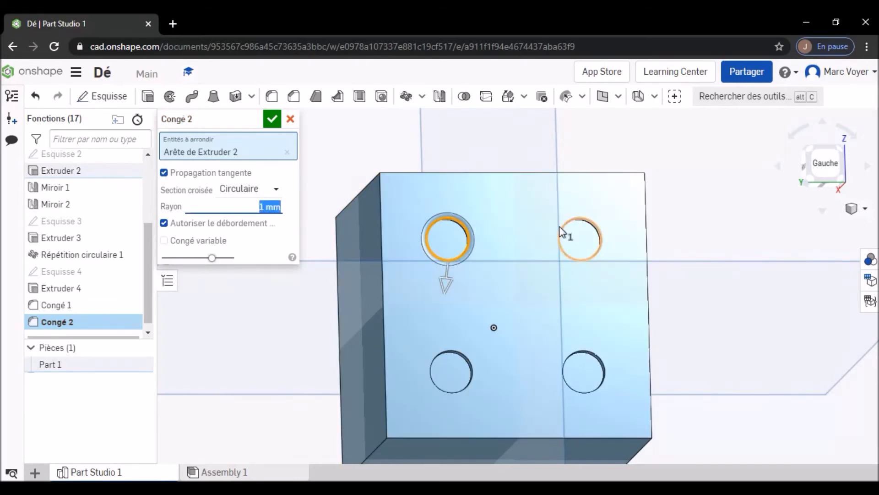
- Add the outer rims of the left face's upper-right and lower-left pockets to the fillet
scroll(595, 224, "up", 2)
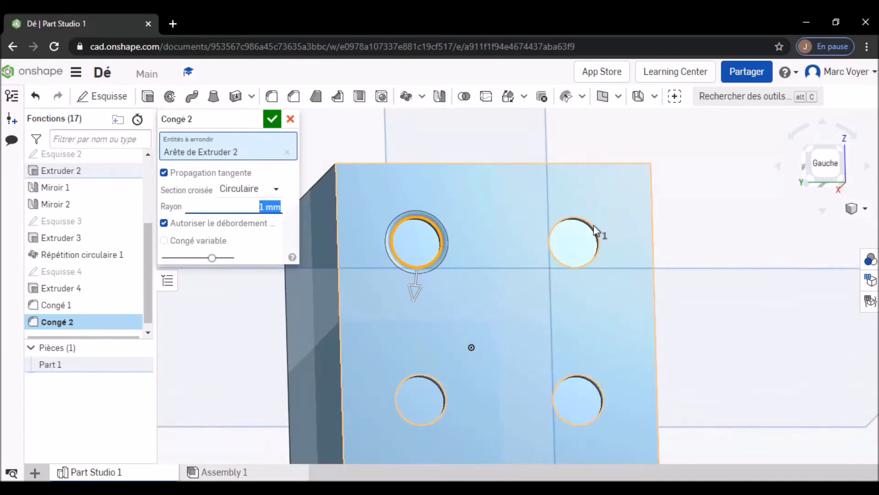
left_click(593, 224)
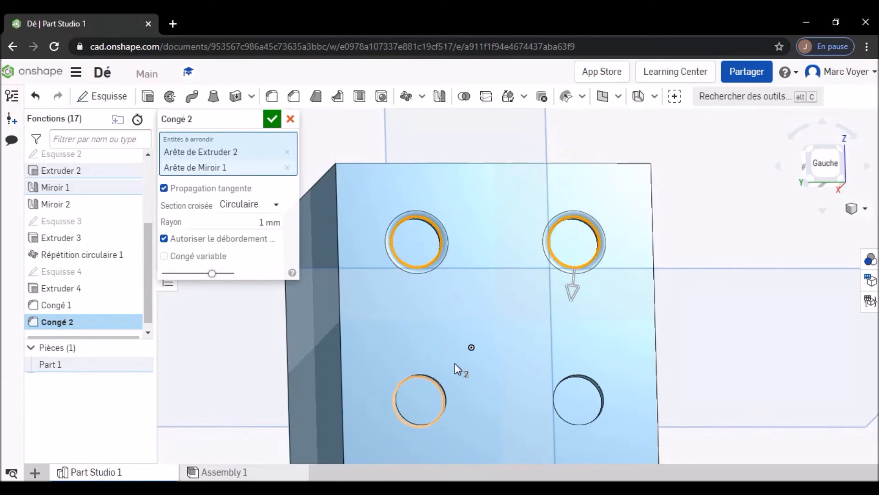
scroll(453, 364, "down", 4)
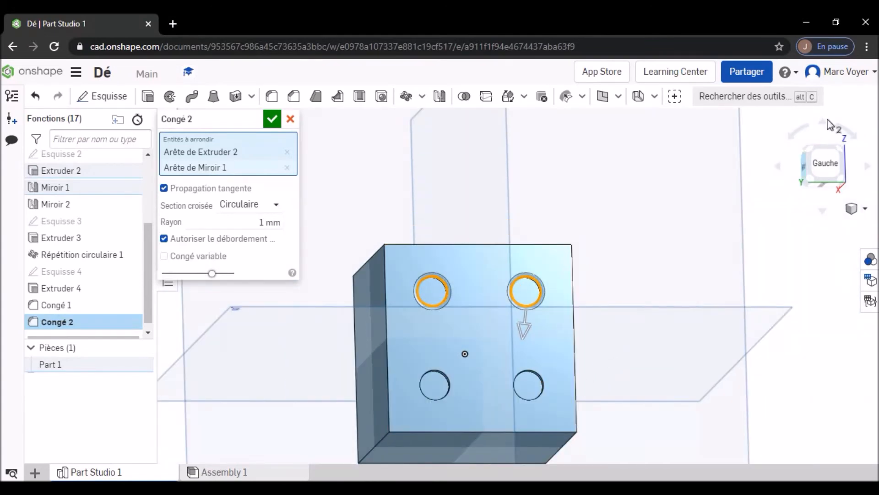
left_click(444, 370)
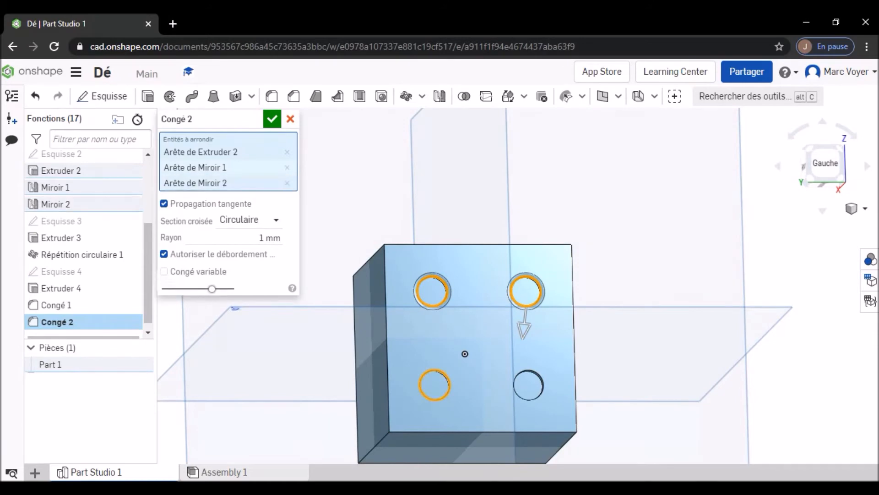
left_click(526, 382)
scroll(517, 390, "up", 5)
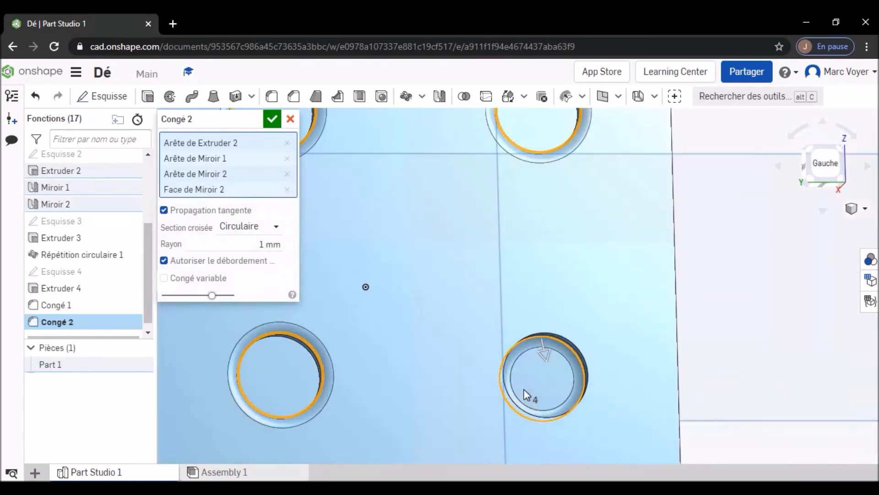
scroll(541, 384, "up", 3)
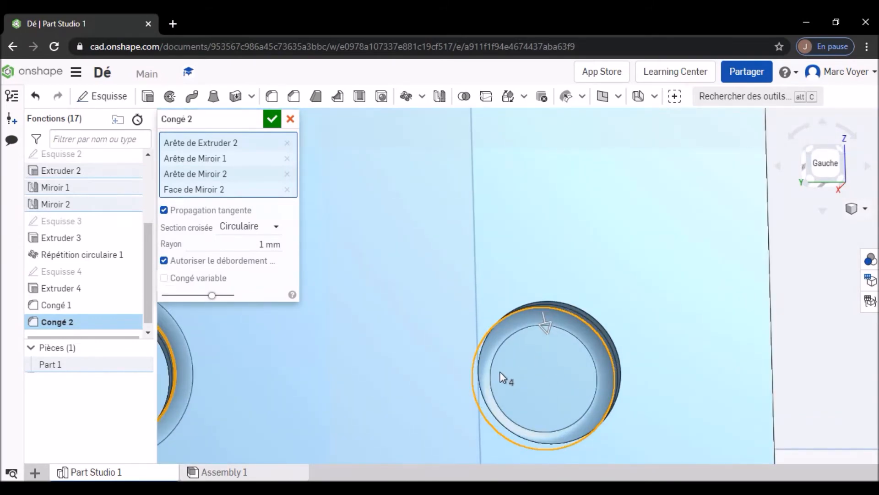
scroll(429, 378, "down", 5)
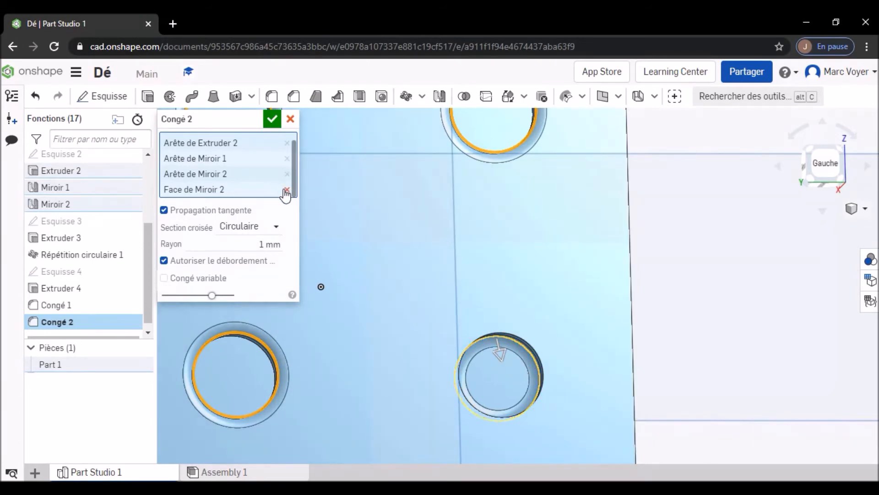
left_click(287, 189)
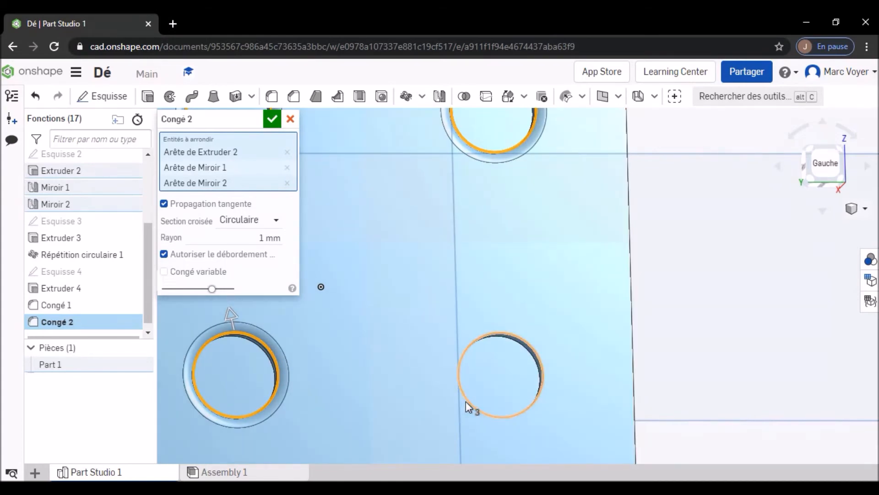
left_click(466, 402)
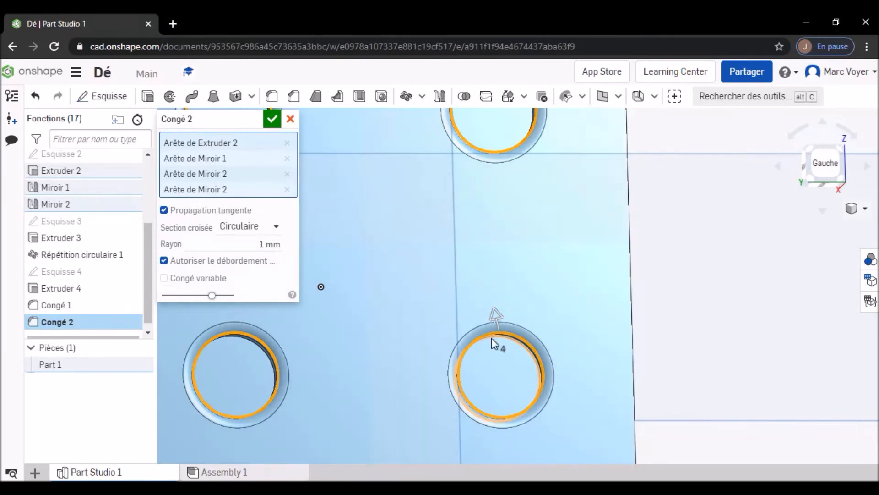
left_click(287, 190)
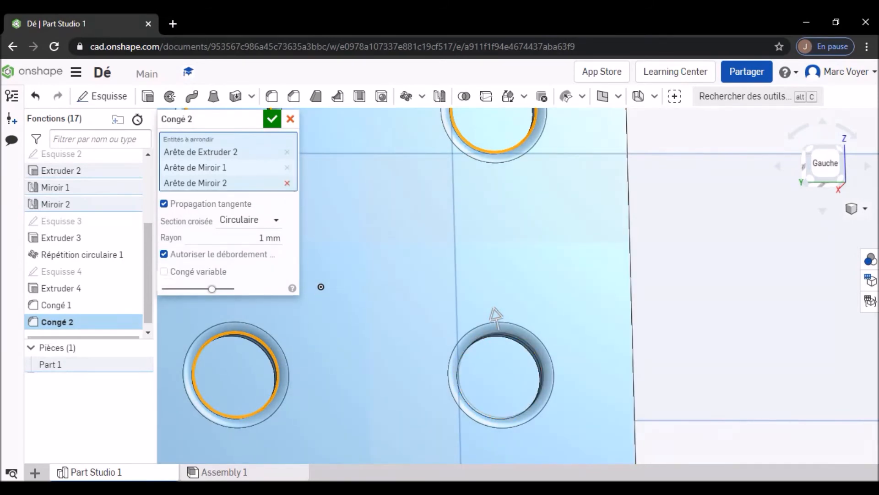
left_click(516, 342)
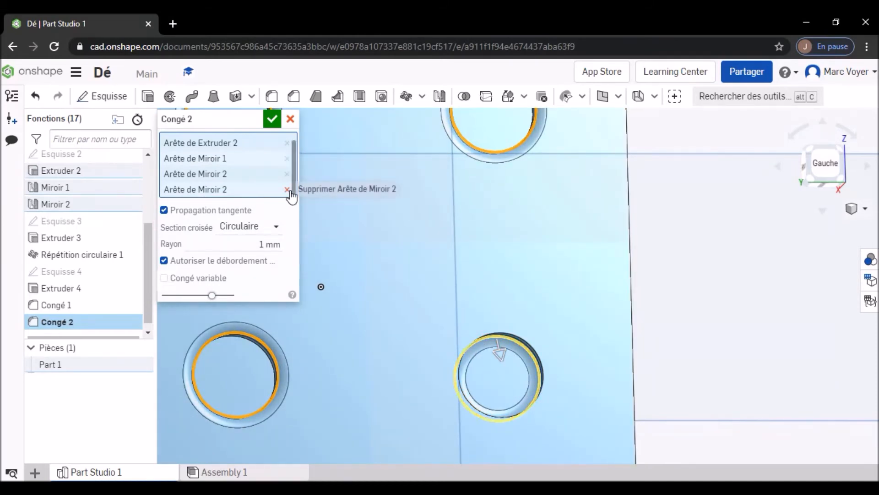
left_click(287, 190)
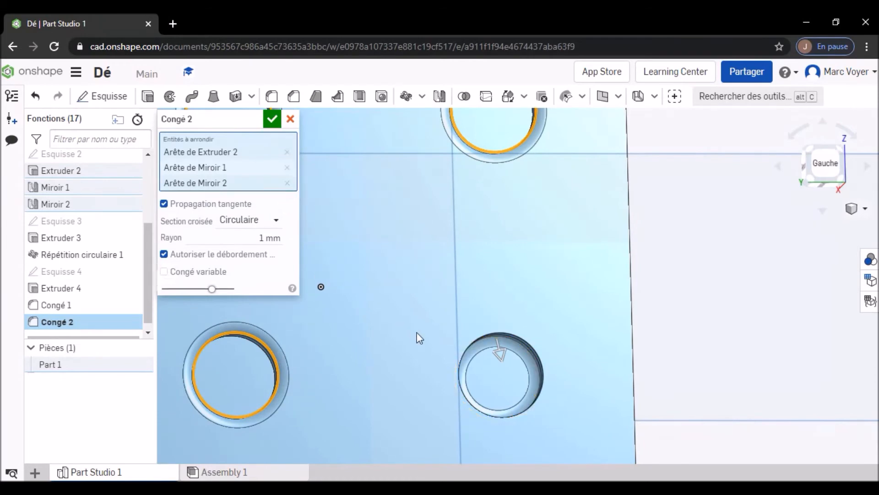
- Add the outer rim of the left face's lower-right pocket to the 1 mm fillet and accept the fillet
left_click(519, 336)
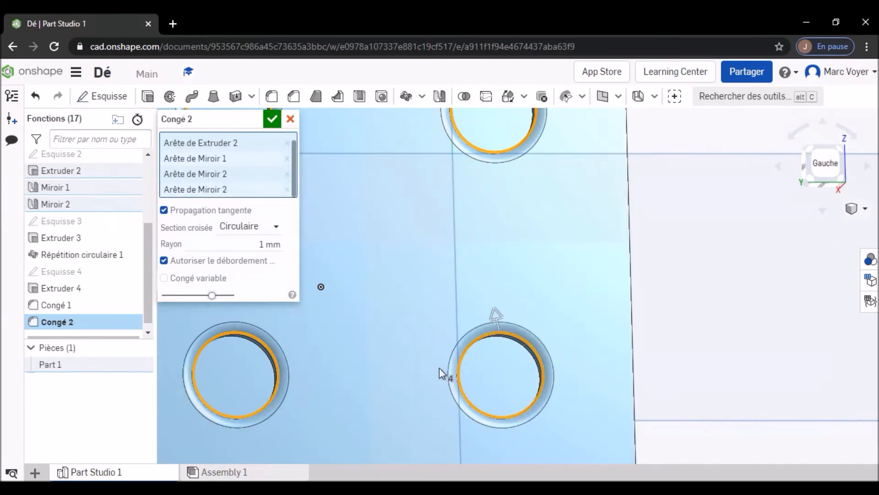
left_click(272, 119)
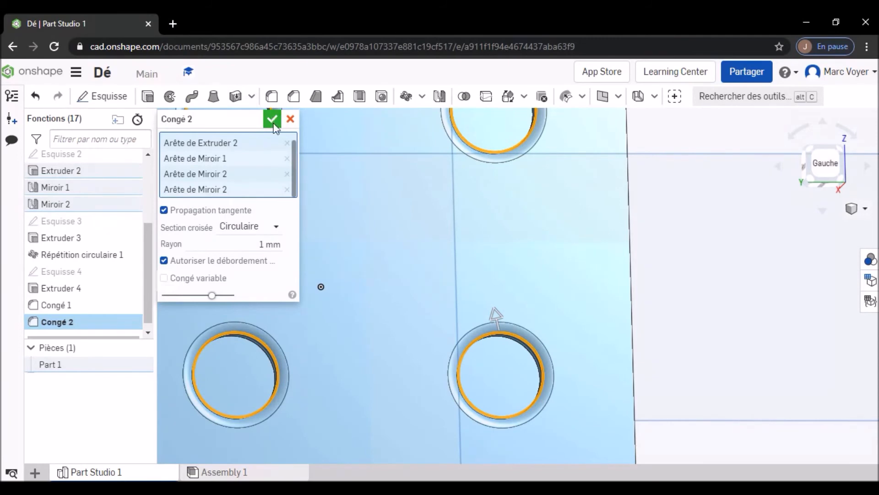
scroll(411, 242, "down", 5)
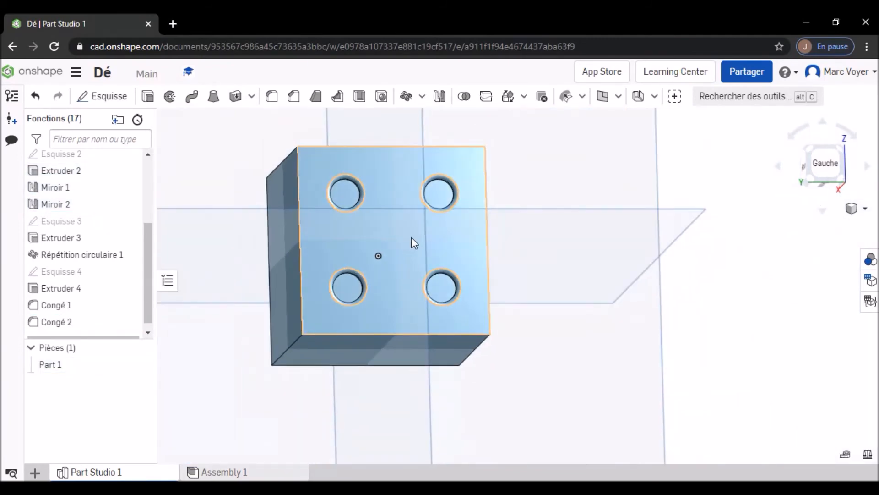
left_click(554, 188)
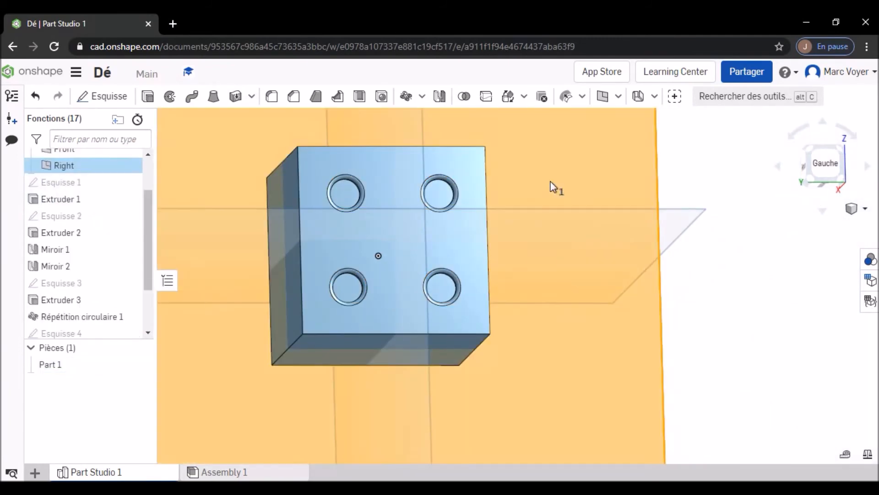
left_click(732, 205)
mouse_move(557, 184)
right_mouse_down()
mouse_move(528, 192)
mouse_move(550, 188)
right_mouse_up()
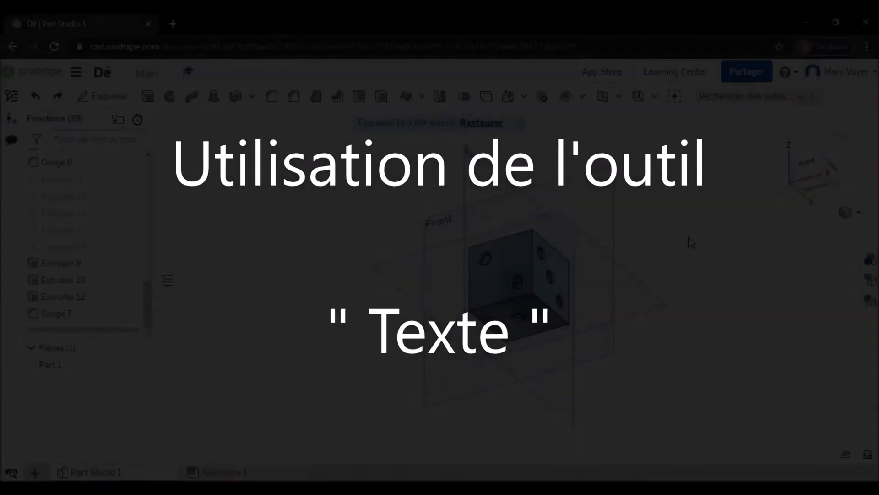
- In a new sketch on the die's bottom face (Dessous), place a bold Open Sans text with the person's first name in capitals above the cube
right_click_drag(684, 243, 579, 242)
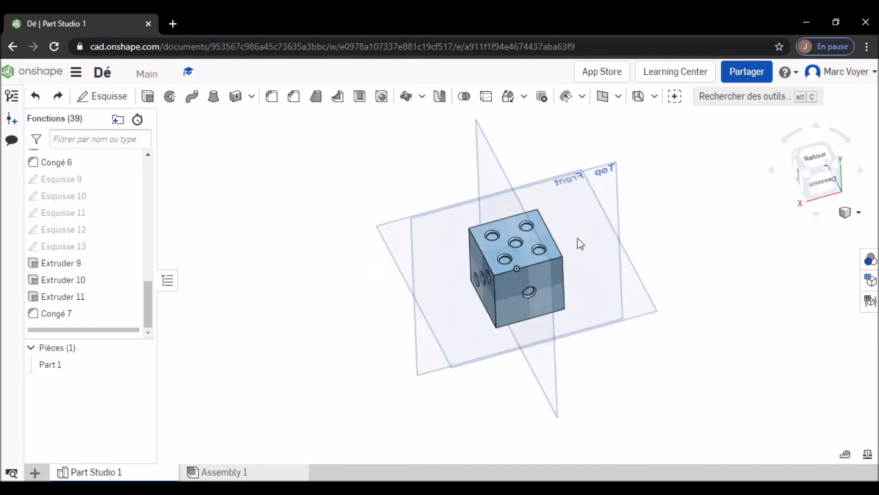
left_click(820, 187)
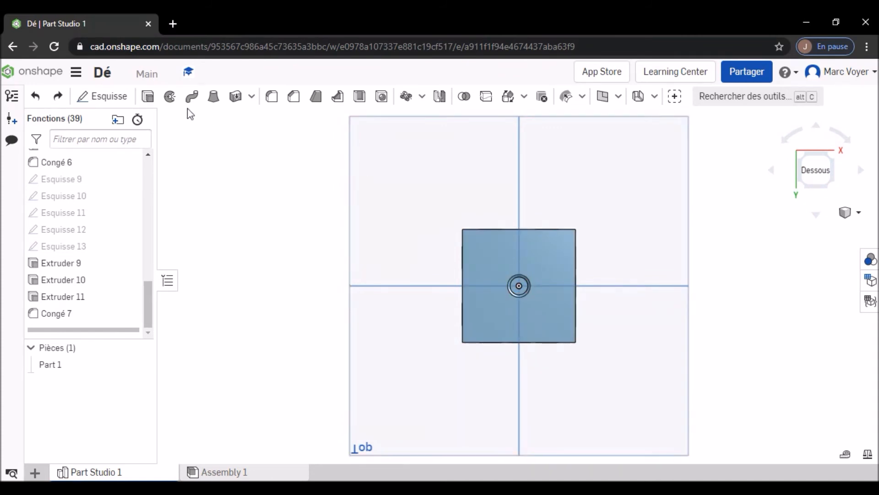
left_click(105, 96)
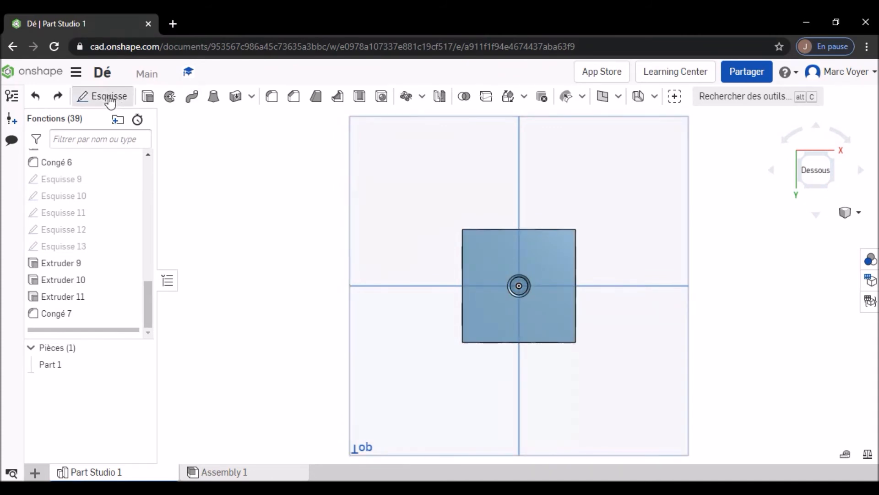
left_click(493, 260)
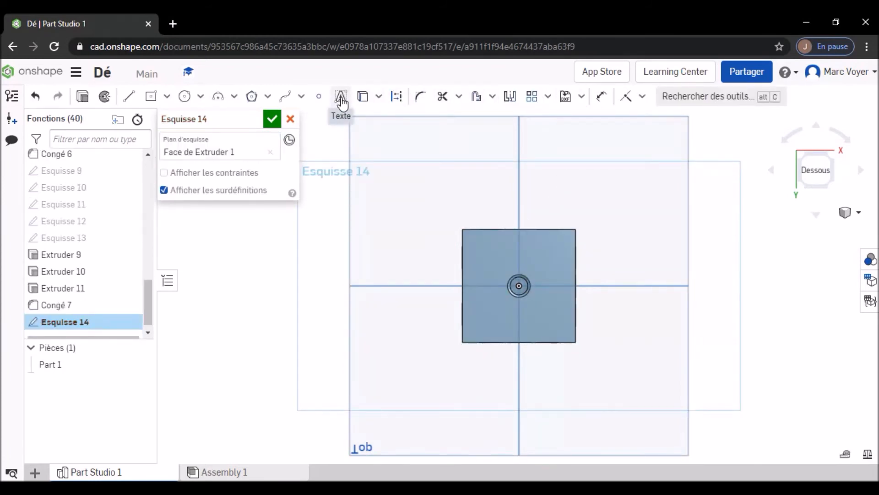
left_click(341, 100)
left_click(465, 174)
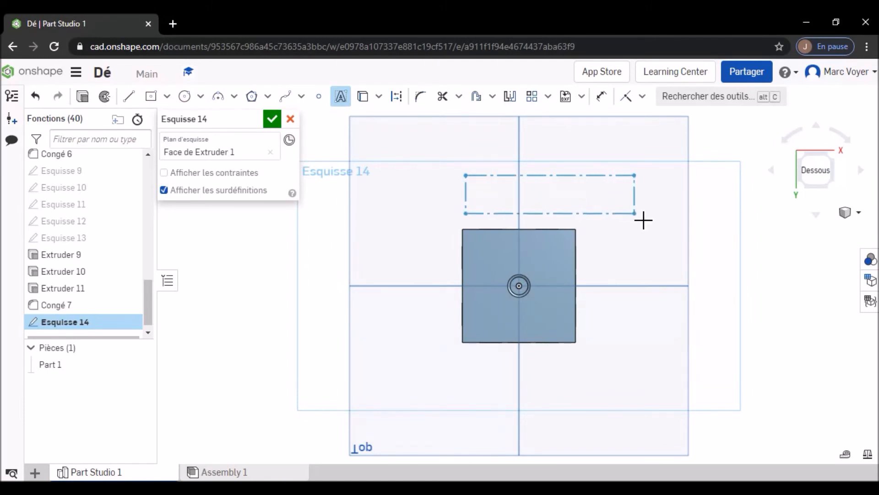
left_click(641, 220)
type("MA")
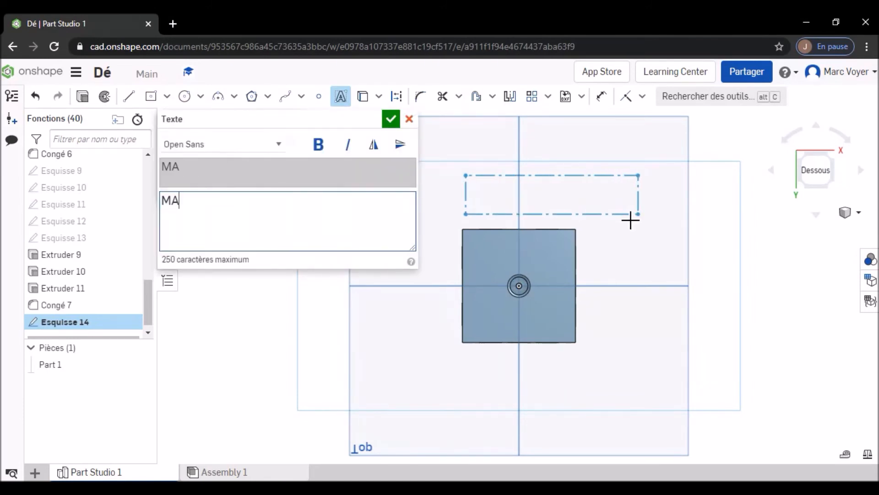
left_click(318, 144)
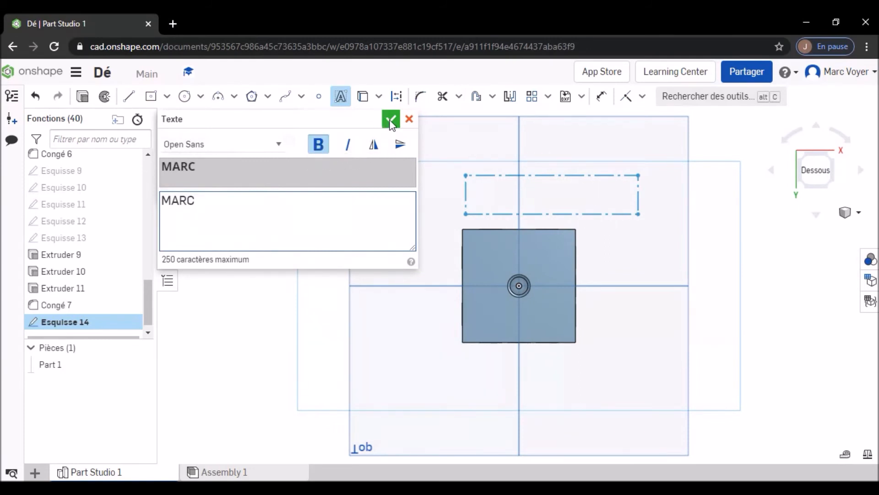
left_click(391, 120)
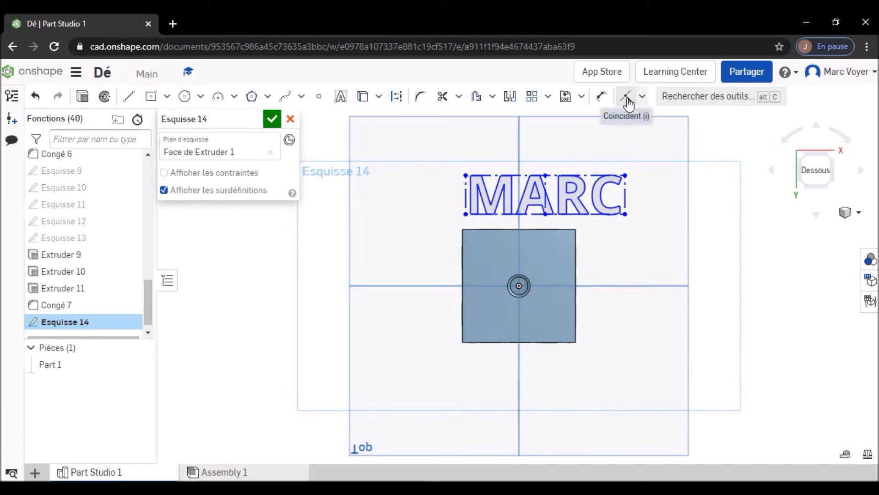
- Center the first-name text on the Right plane with a Coincident constraint, resize it to fit on the face above the pip, and accept the sketch
left_click(627, 97)
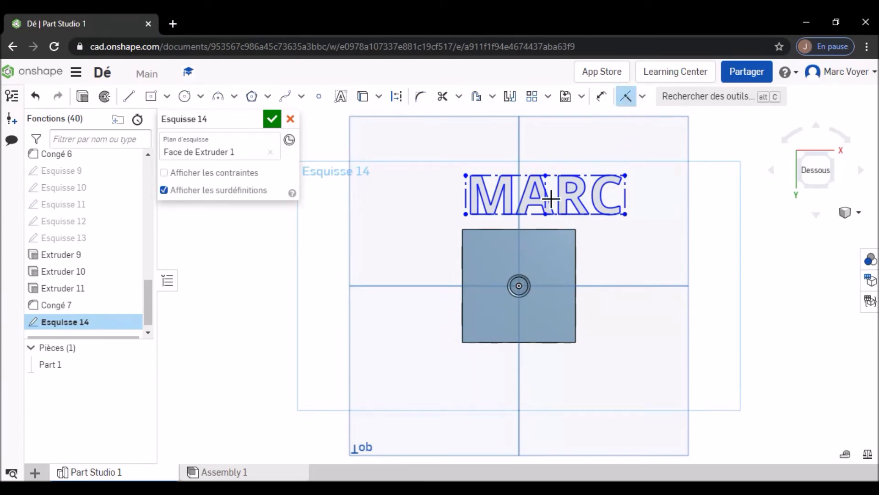
key("d")
left_click(549, 203)
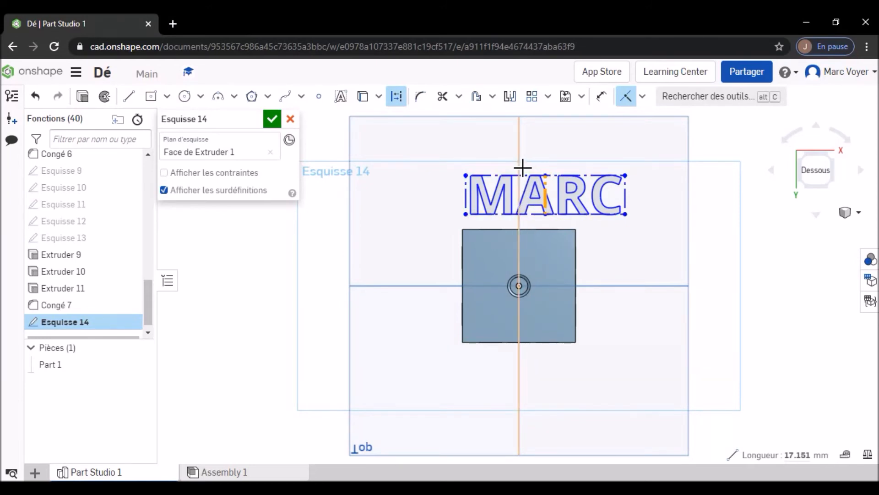
left_click(523, 169)
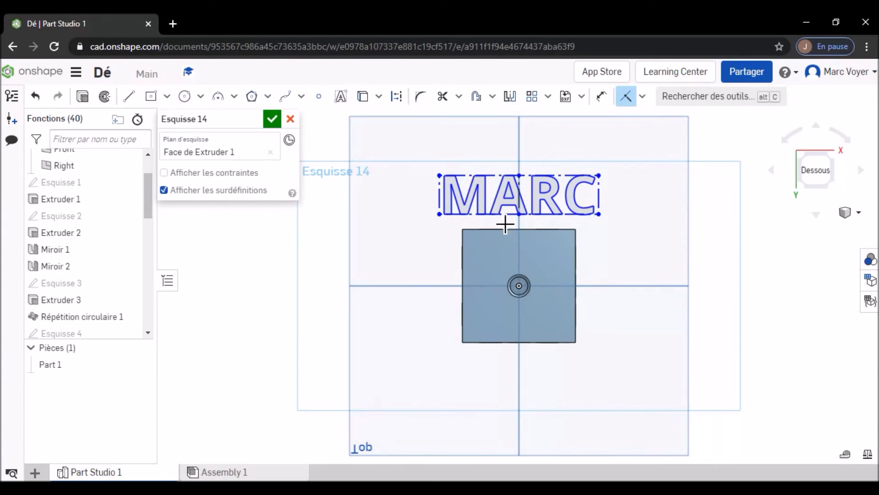
left_click(627, 99)
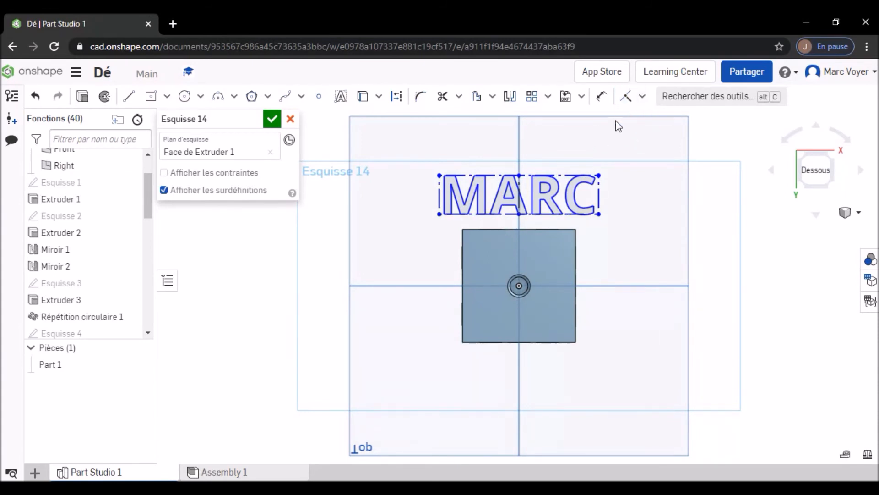
left_click_drag(595, 181, 567, 249)
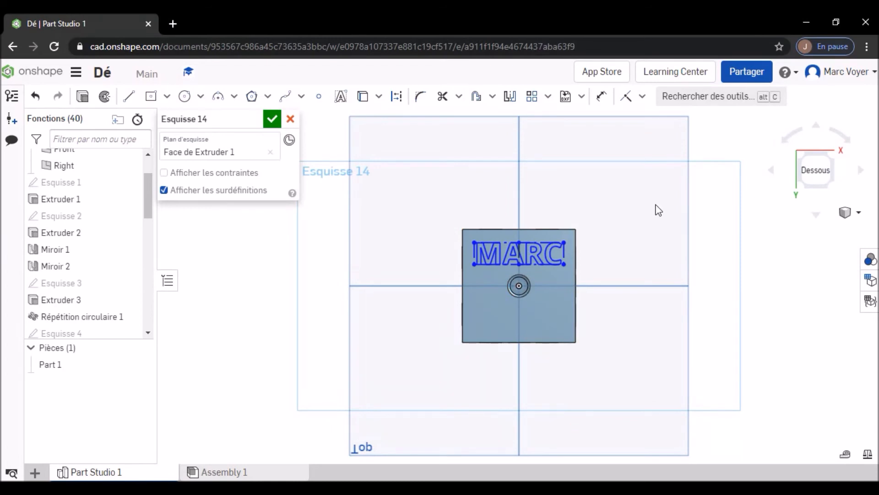
left_click(273, 122)
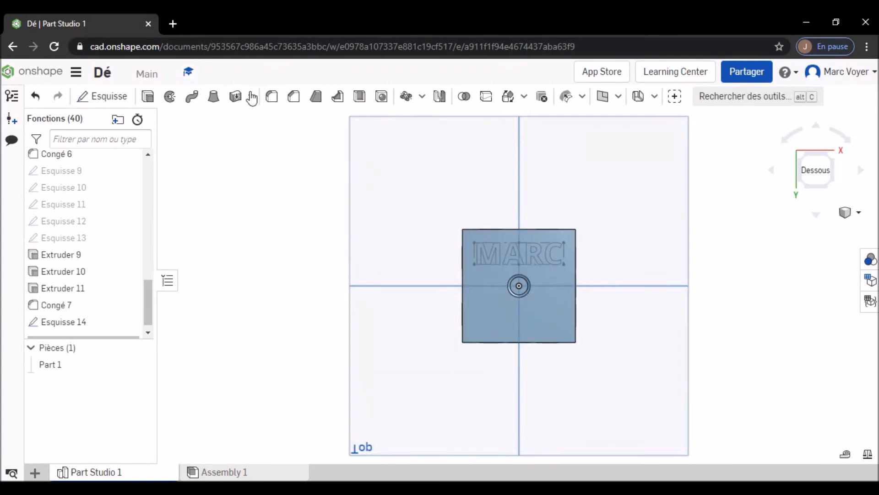
- In another sketch on the bottom face, place a bold Open Sans text with the person's last name in capitals below the cube
left_click(118, 98)
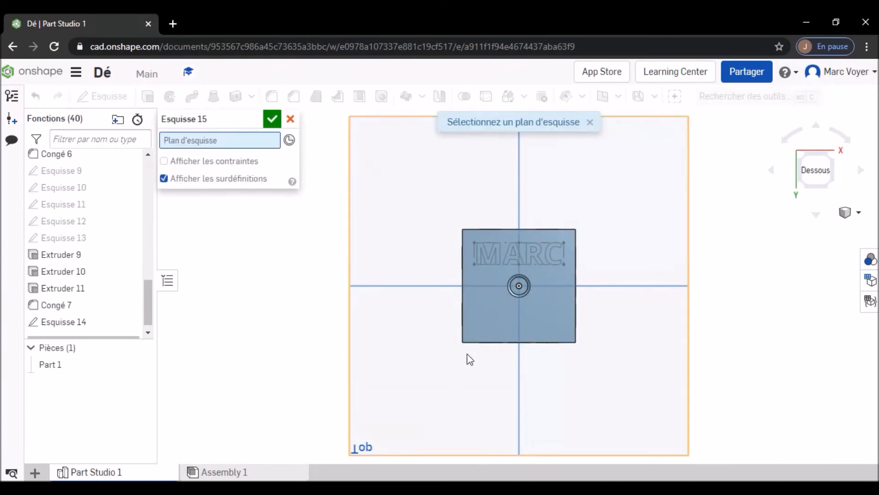
left_click(496, 326)
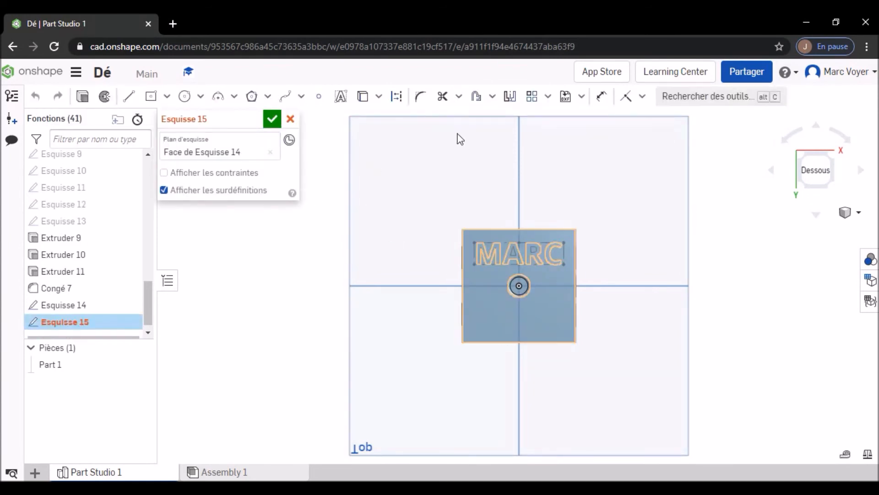
left_click(340, 97)
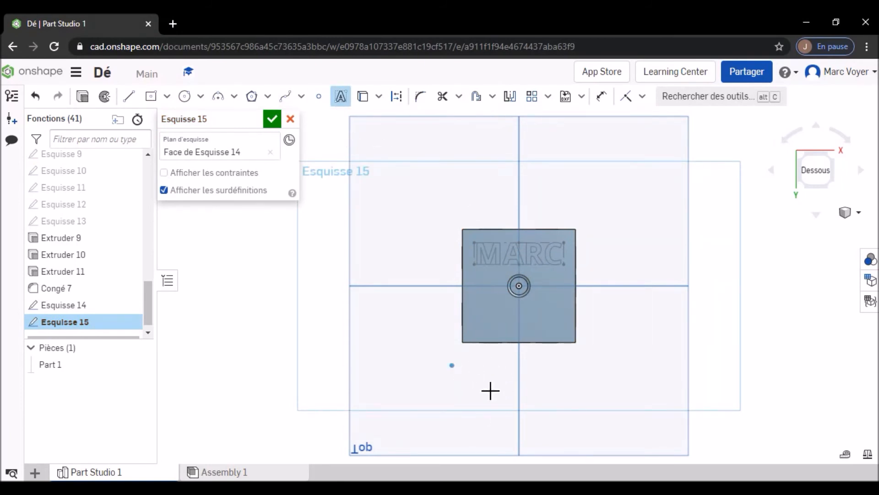
left_click(601, 409)
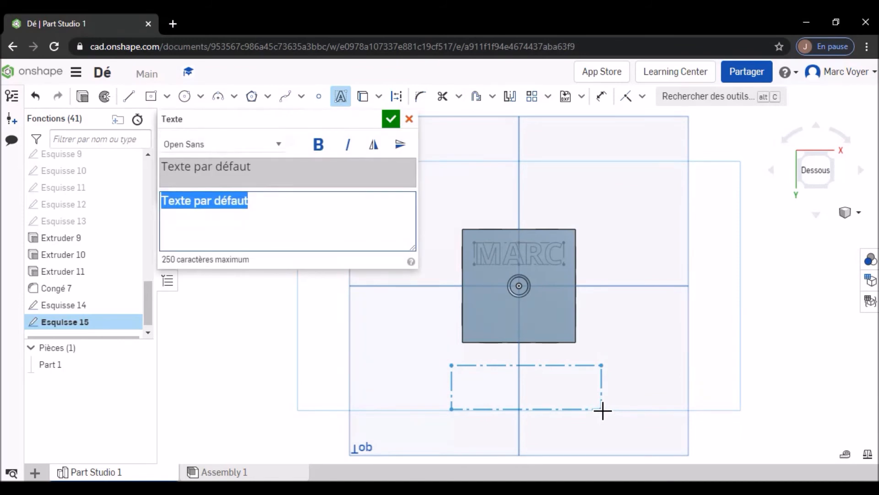
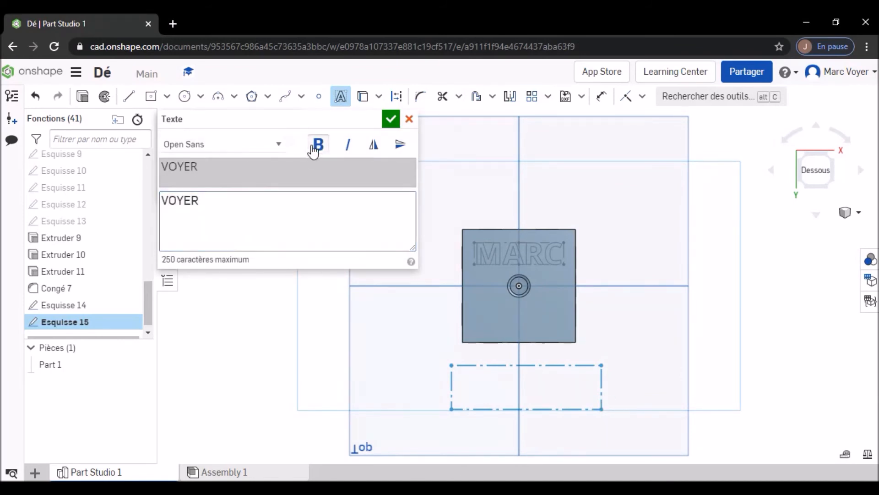
left_click(390, 119)
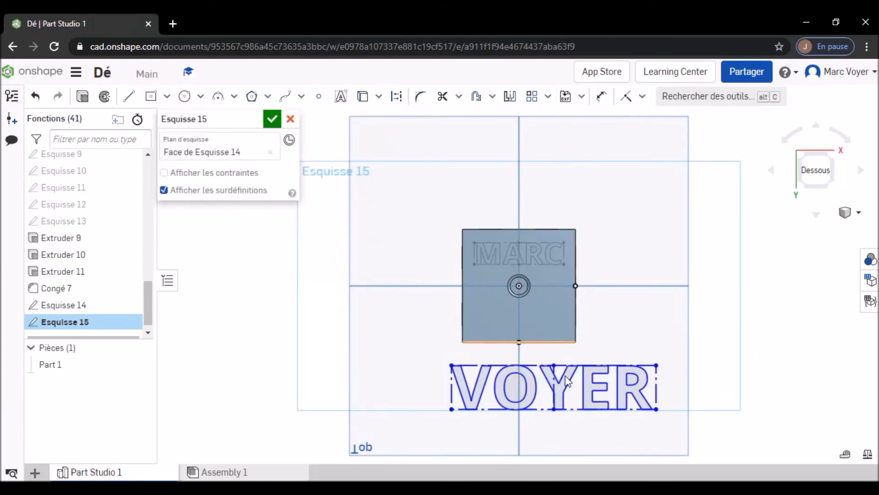
- Make the last-name text's vertical center line coincident with the Right plane
left_click(625, 96)
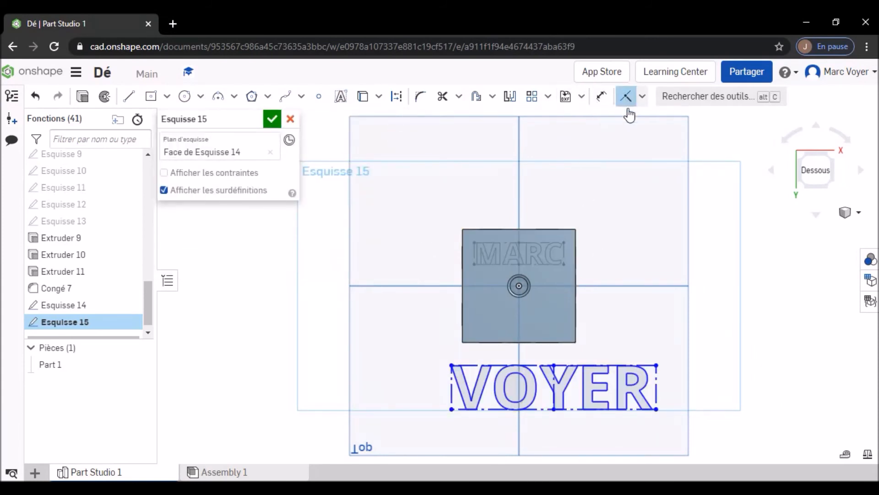
key("d")
left_click(555, 401)
left_click(524, 361)
key("i")
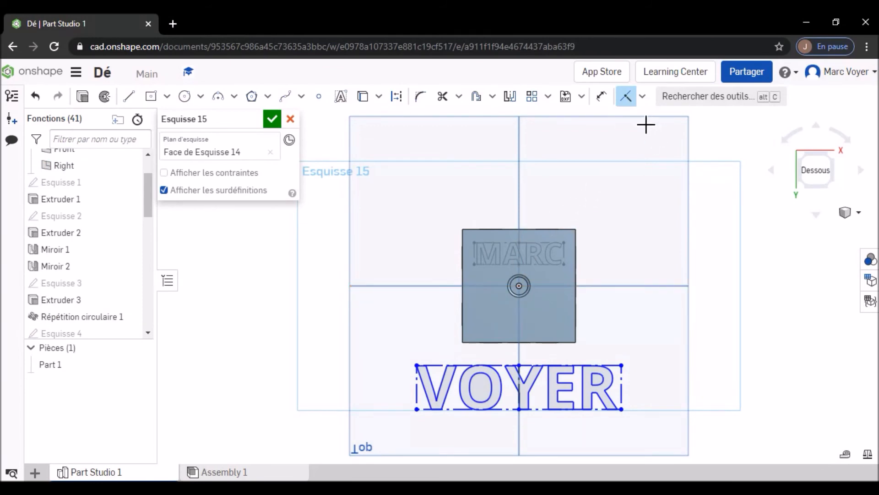
- Resize the last-name text to fit on the bottom face below the pip and accept the sketch
left_click(626, 96)
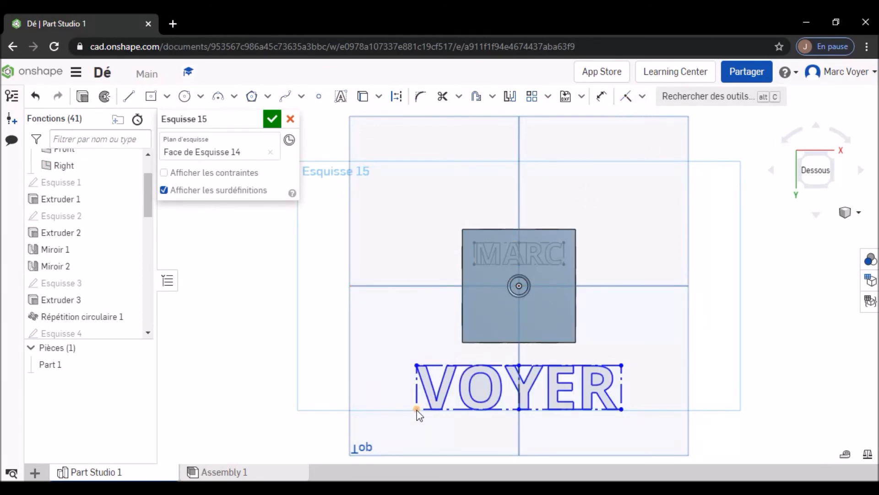
left_click_drag(417, 408, 471, 329)
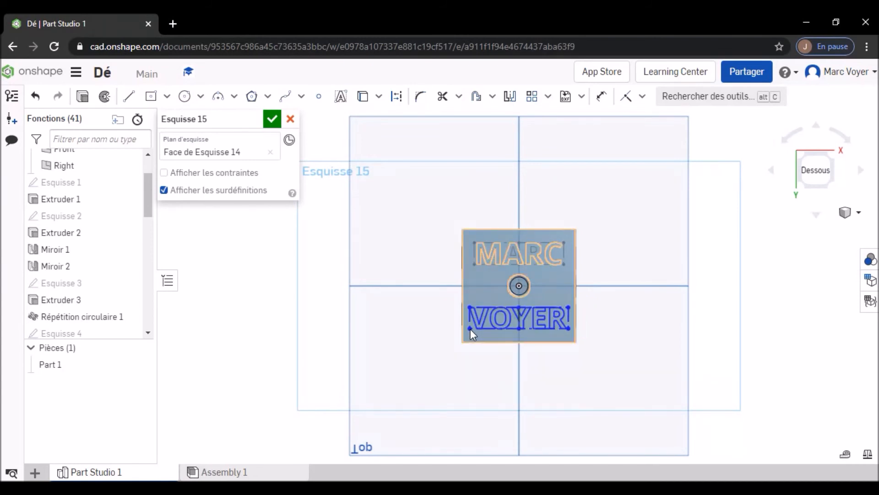
left_click(273, 120)
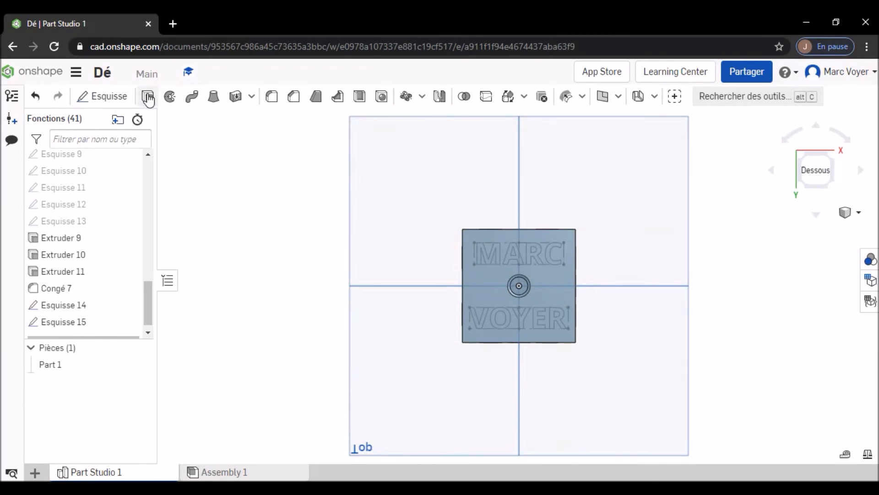
- Cut both name texts 2 mm deep into the die's bottom face with a blind Extrude set to Retirer
left_click(149, 98)
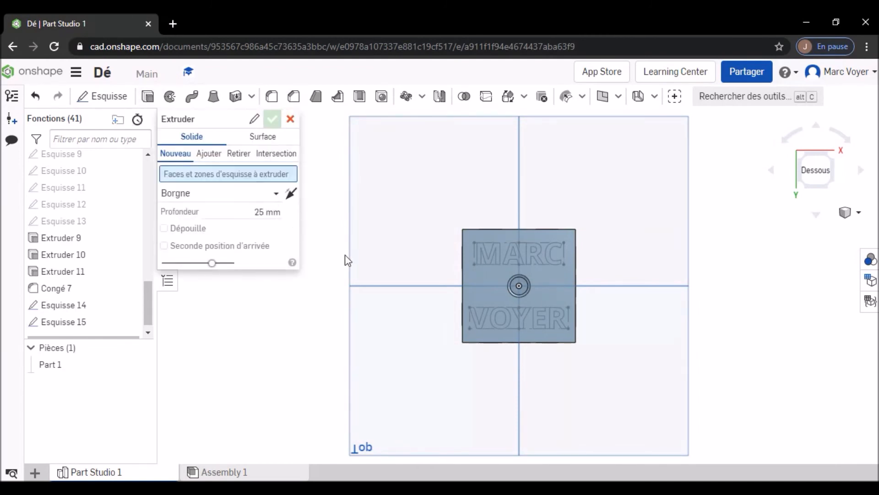
left_click(481, 260)
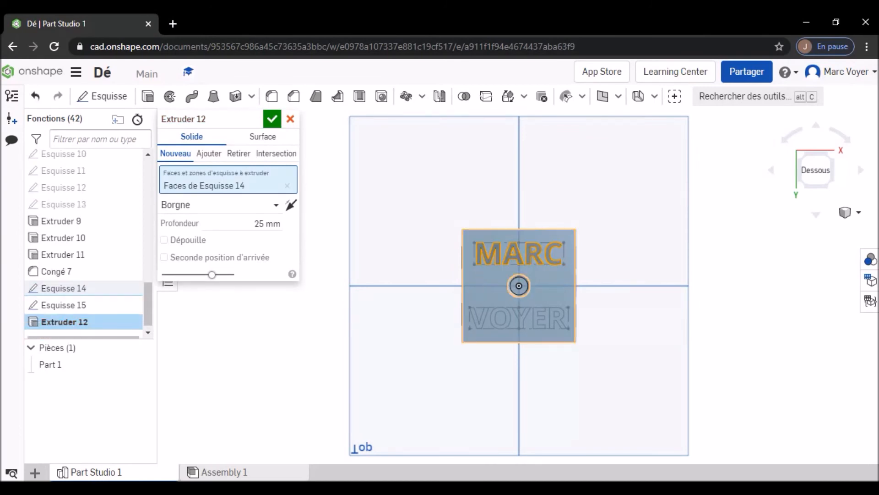
left_click(476, 326)
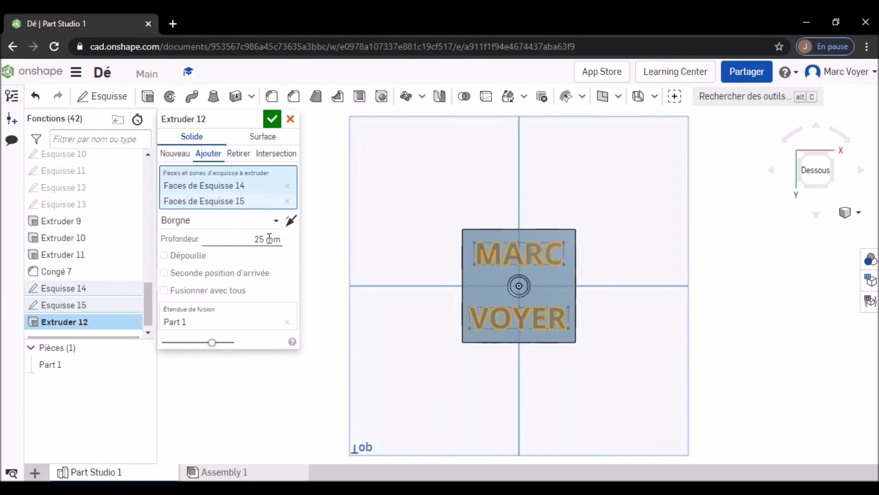
left_click(276, 239)
type("2")
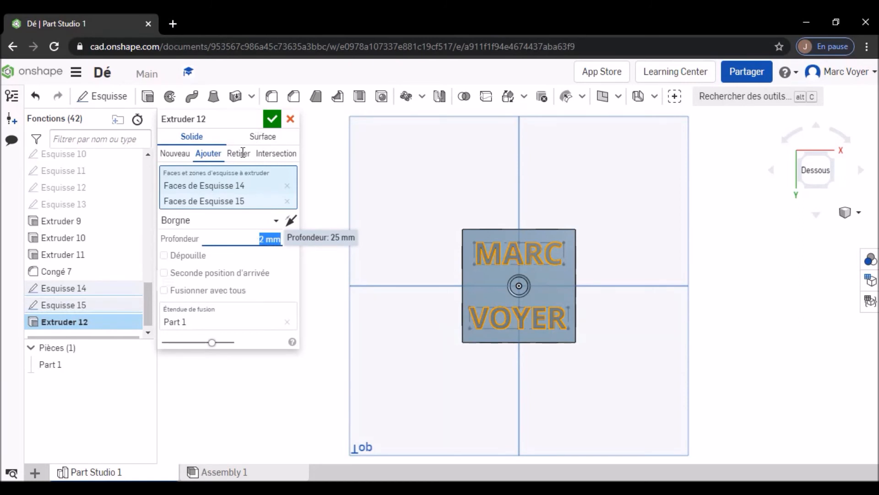
left_click(239, 154)
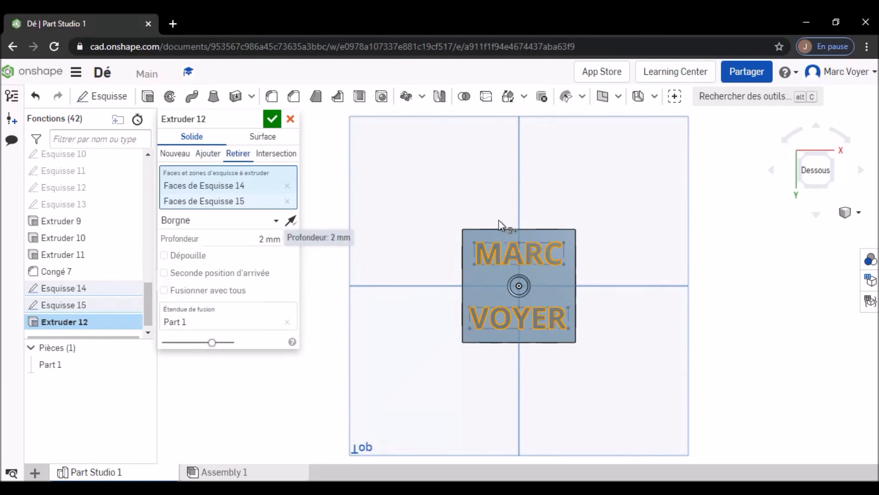
right_click_drag(612, 267, 573, 260)
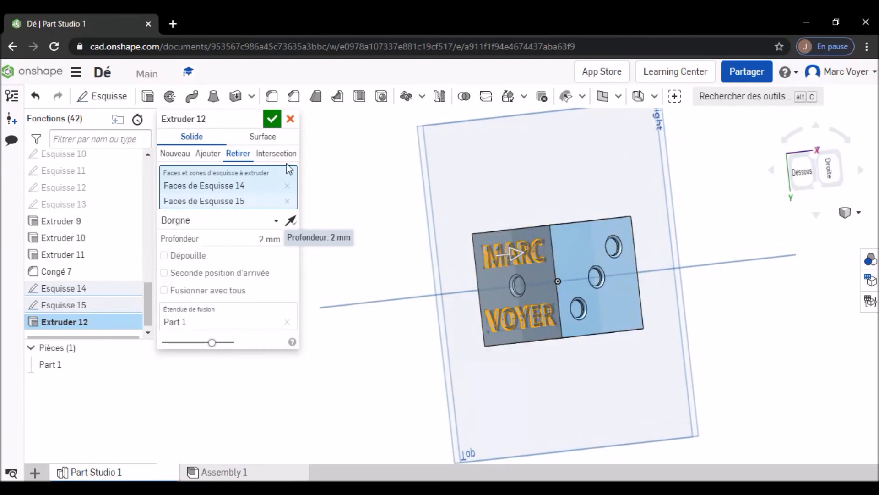
left_click(273, 119)
right_click_drag(657, 244, 697, 253)
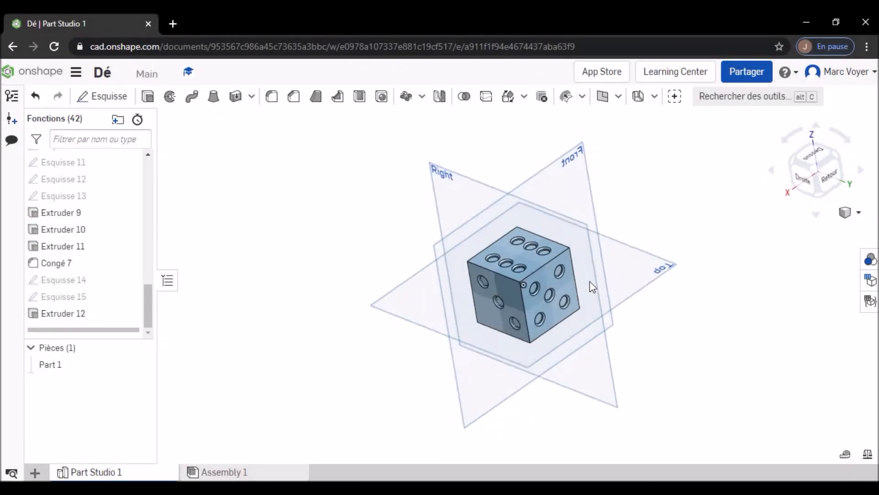
- Fillet the edges of the die's six-pip, three-pip and five-pip faces with a 2 mm radius
mouse_move(590, 281)
right_mouse_down()
mouse_move(573, 278)
mouse_move(580, 298)
mouse_move(592, 296)
right_mouse_up()
scroll(531, 280, "up", 6)
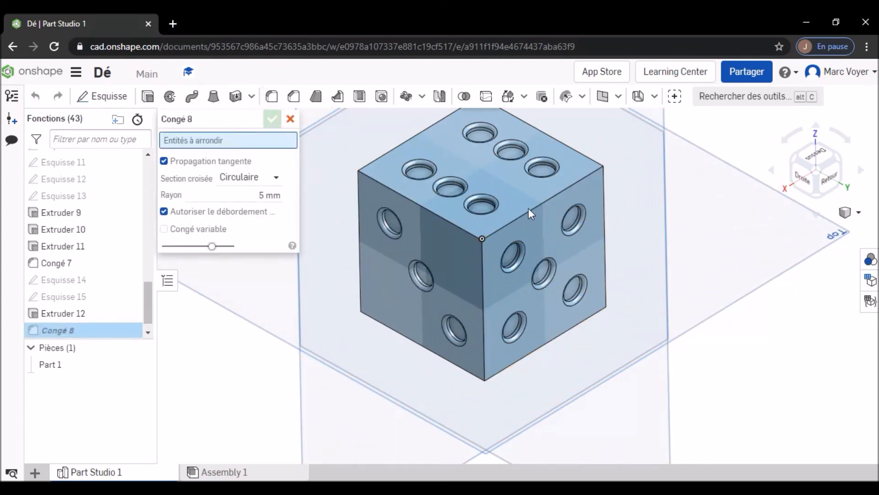
left_click(519, 191)
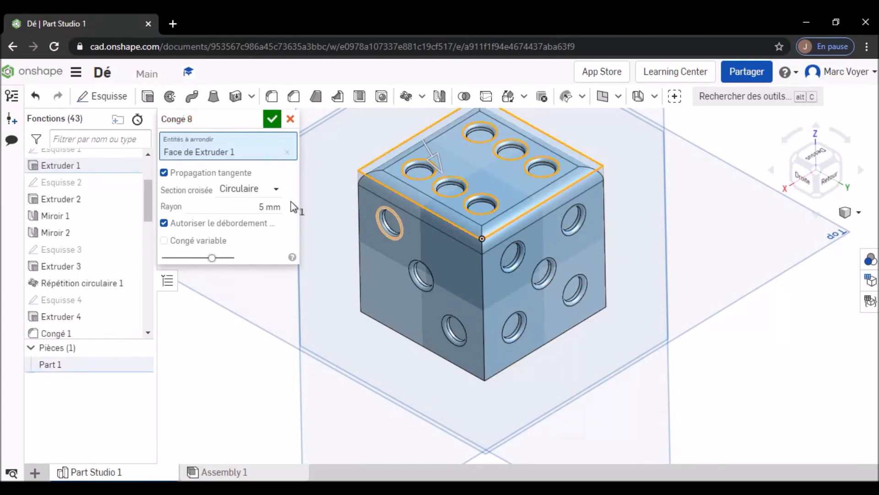
left_click(272, 204)
type("2")
key("Return")
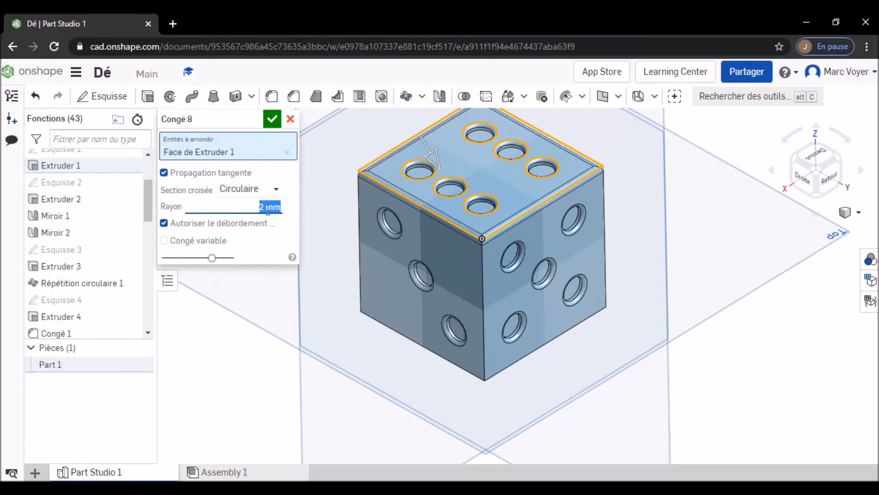
left_click(463, 263)
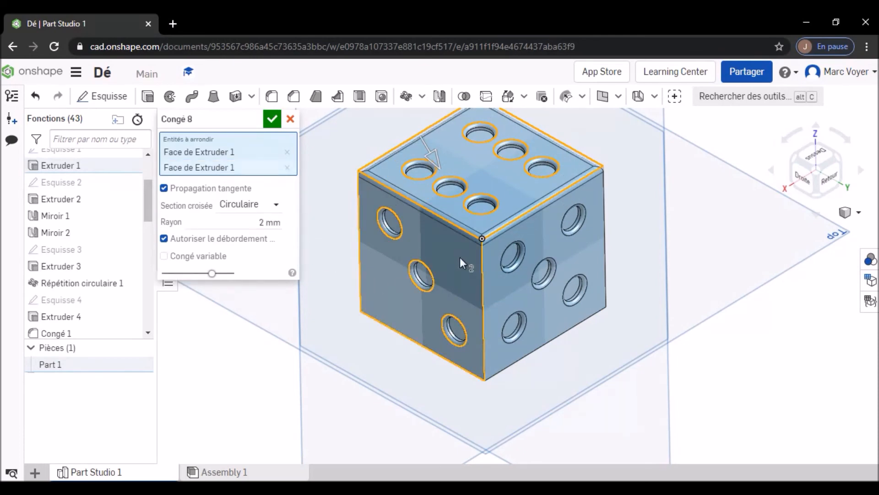
left_click(554, 320)
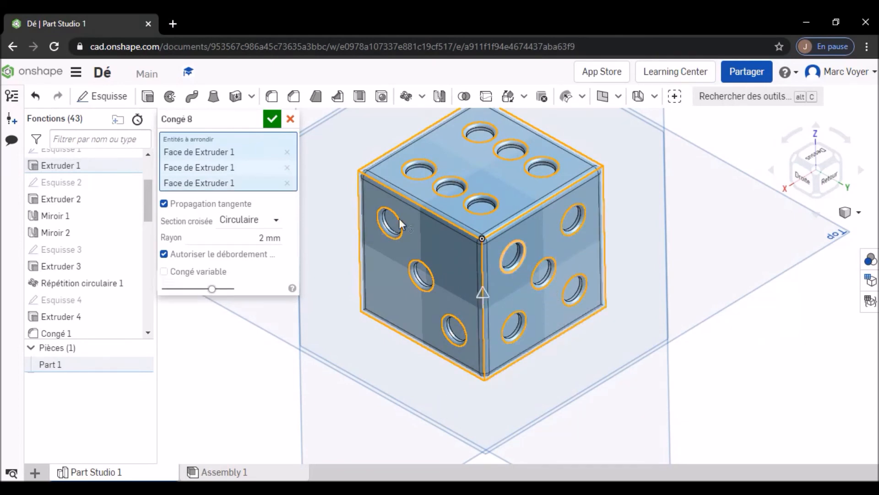
left_click(272, 120)
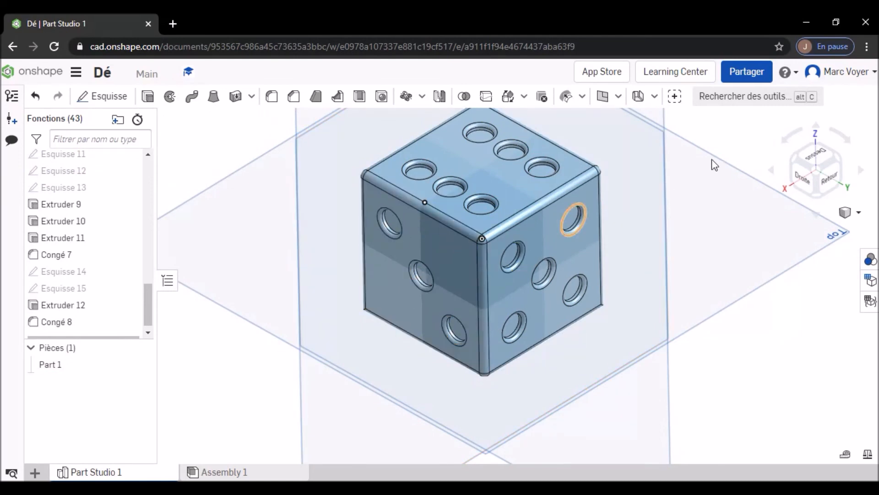
- Add another 2 mm fillet around the die's two-pip and four-pip faces to round the remaining outer edges
left_click(807, 168)
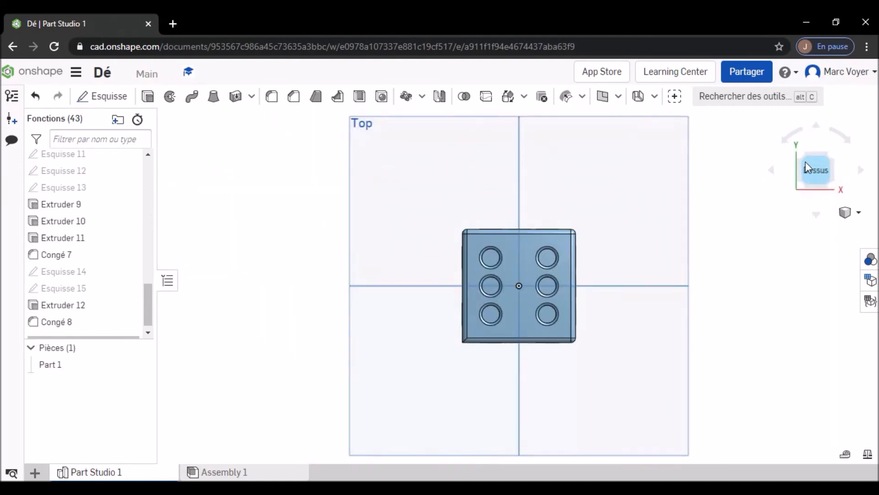
right_click_drag(614, 263, 579, 290)
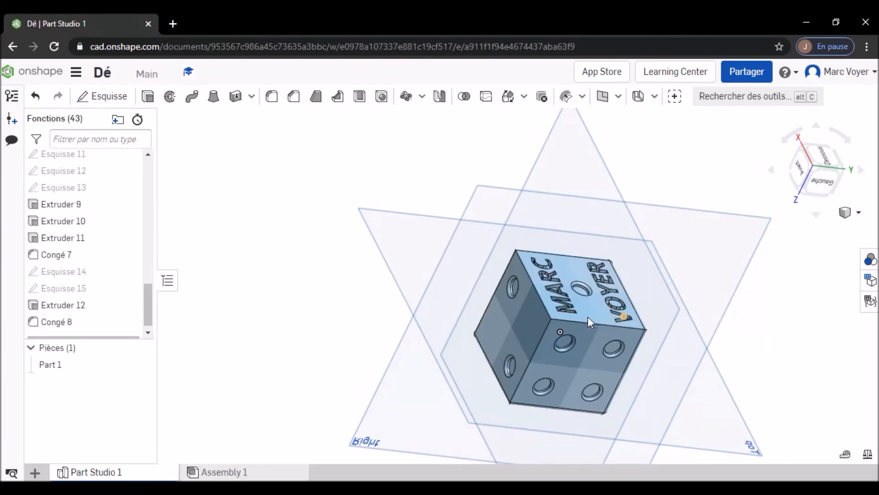
left_click(273, 97)
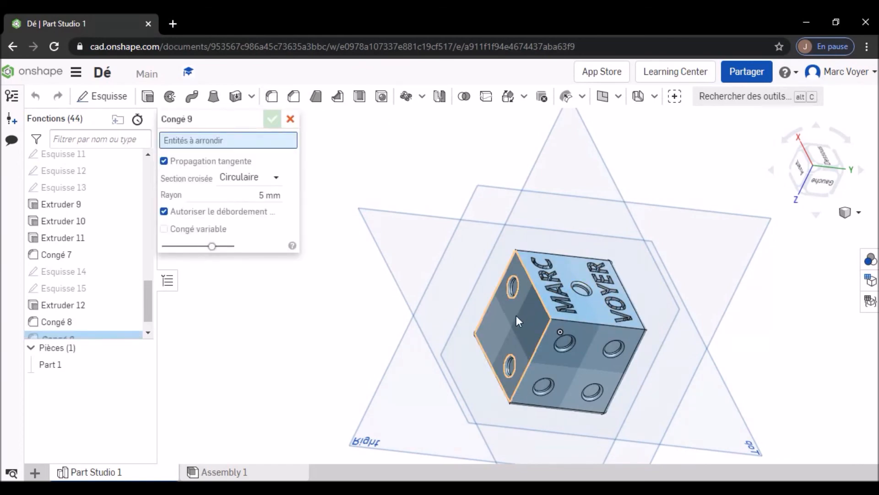
left_click(265, 194)
type("2")
key("Return")
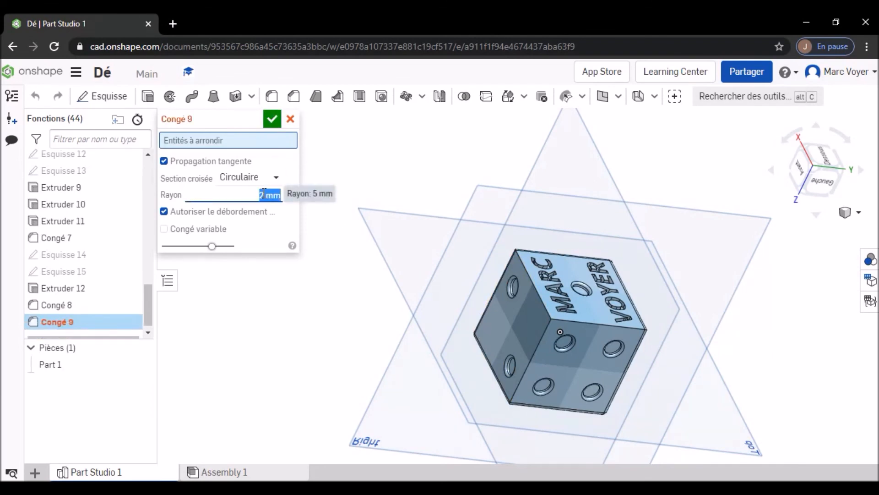
left_click(522, 322)
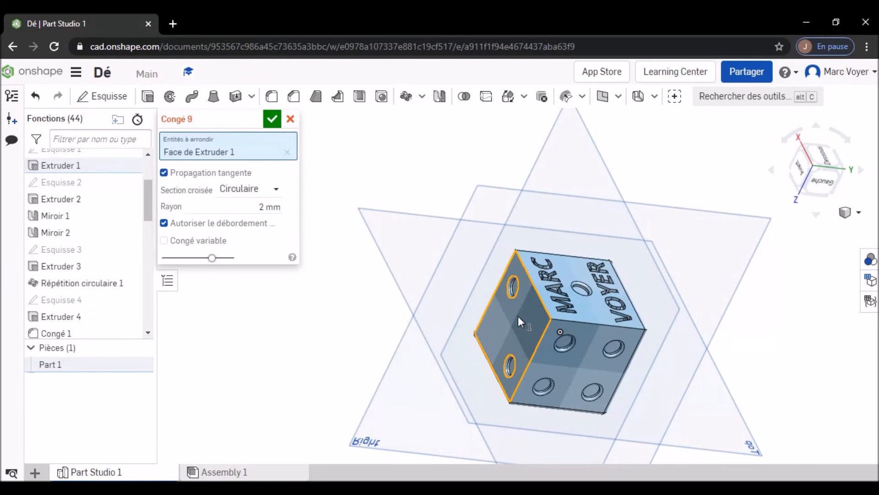
left_click(586, 360)
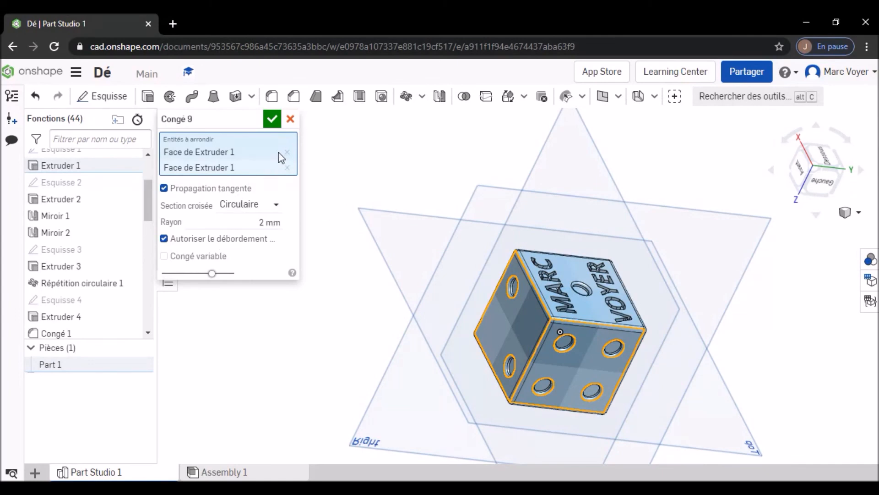
left_click(272, 121)
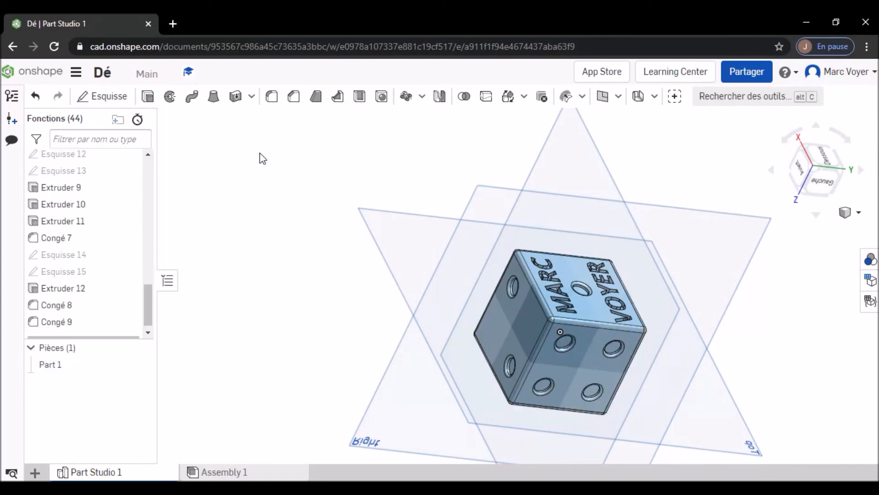
- Start an STL export of Part 1 and name the file "Dé" followed by the person's full name
left_click(814, 172)
right_click_drag(647, 246, 646, 275)
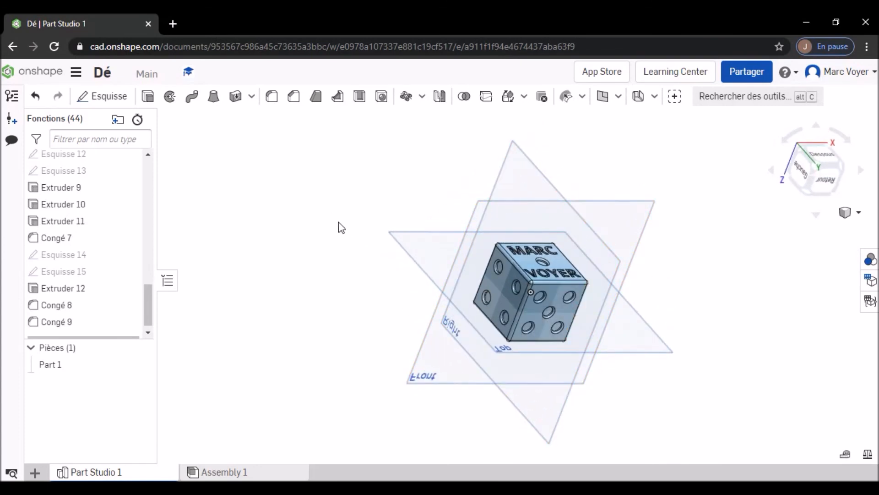
right_click(49, 366)
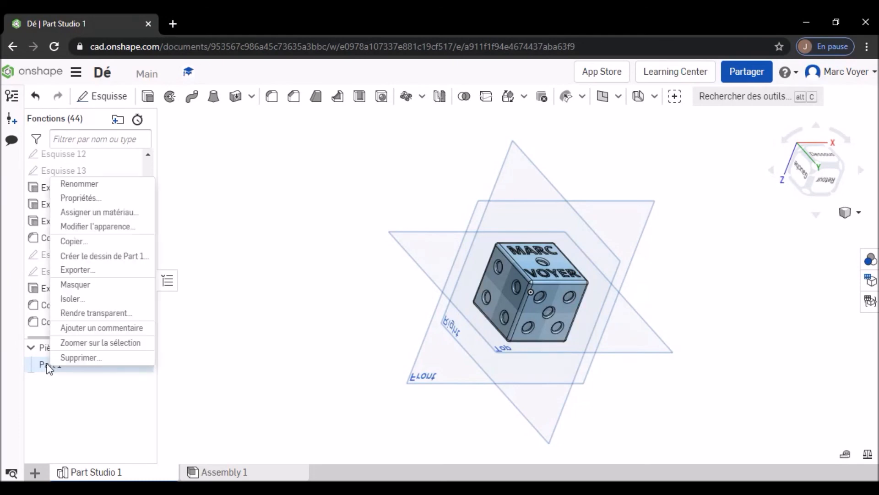
left_click(90, 274)
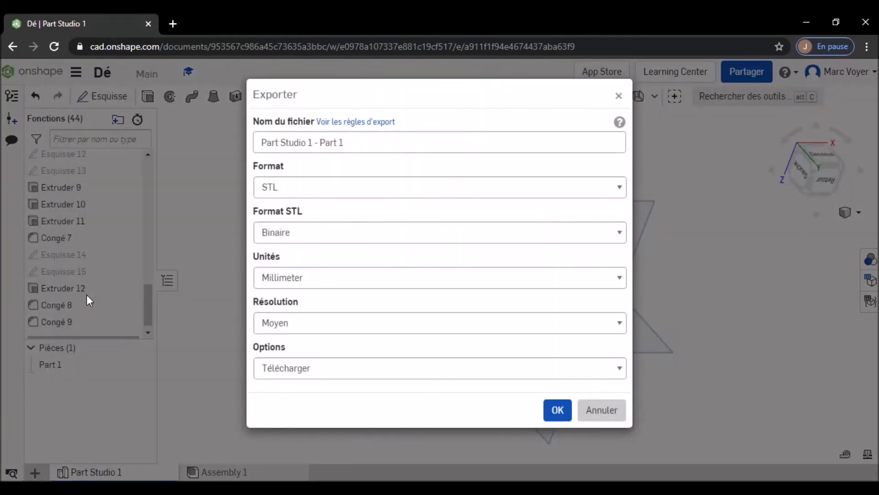
left_click(336, 142)
left_click_drag(366, 142, 251, 147)
type("dE")
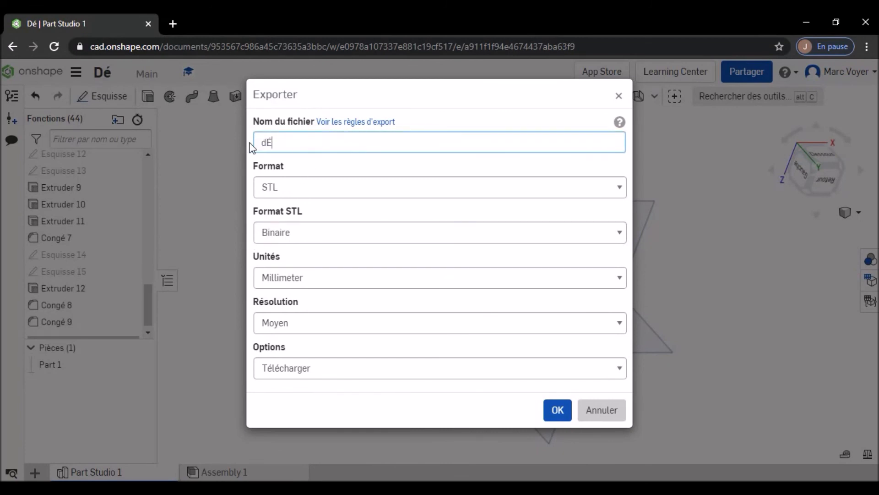
key("BackSpace")
key("BackSpace")
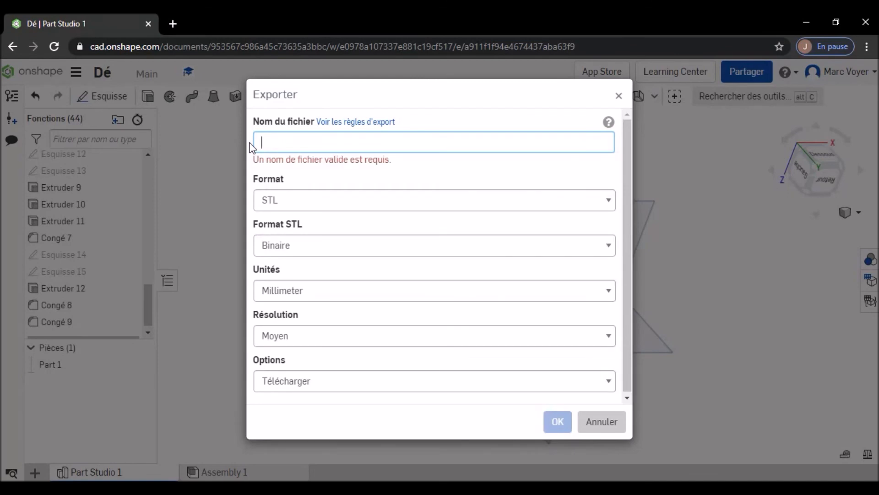
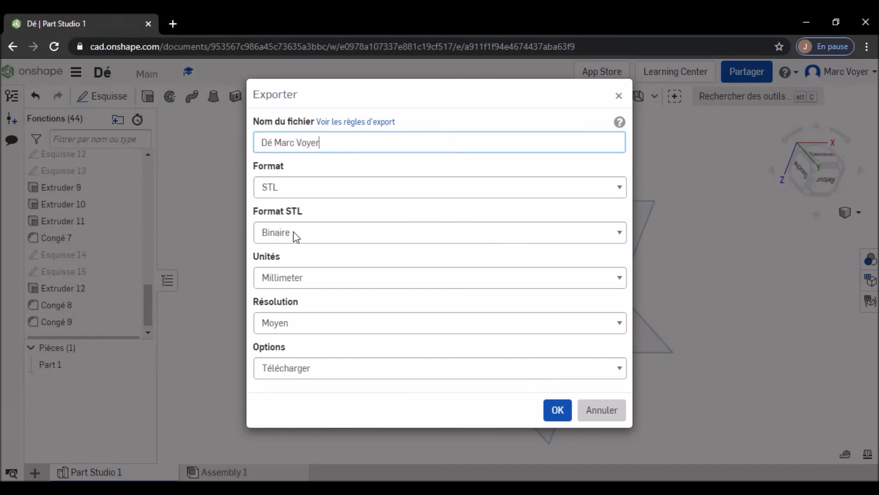
- Set the STL export resolution to Fin and download the file
left_click(307, 324)
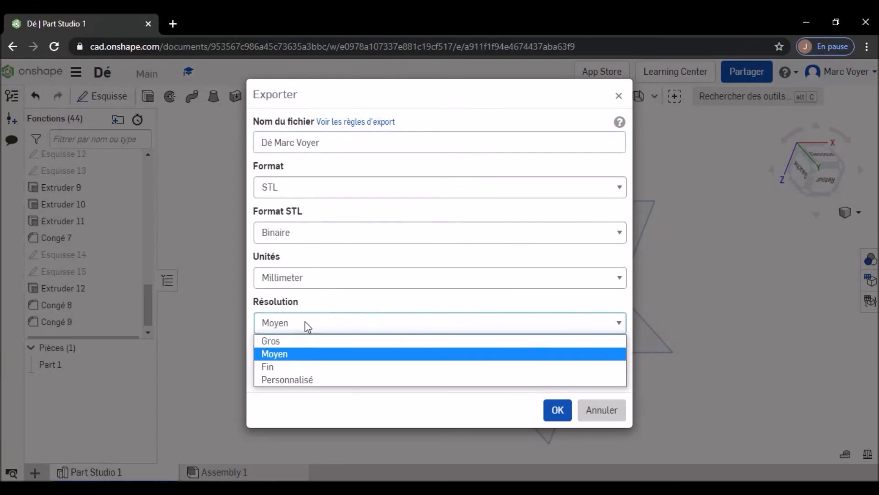
left_click(298, 366)
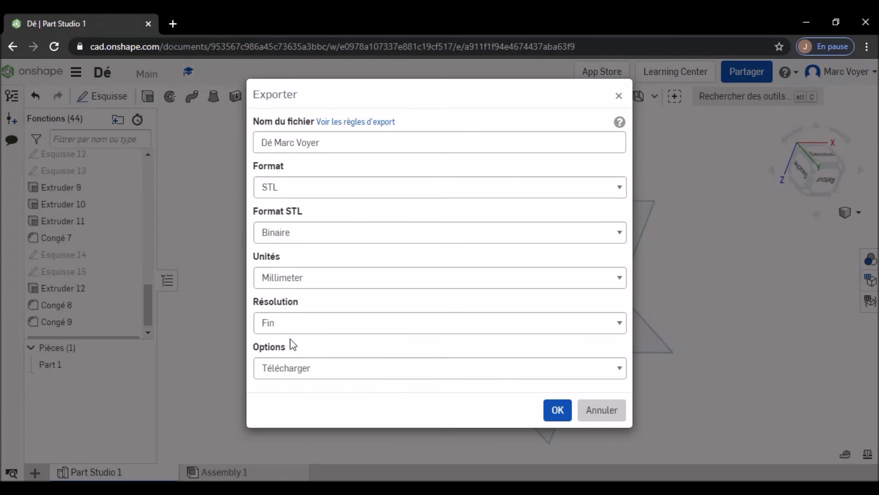
left_click(556, 416)
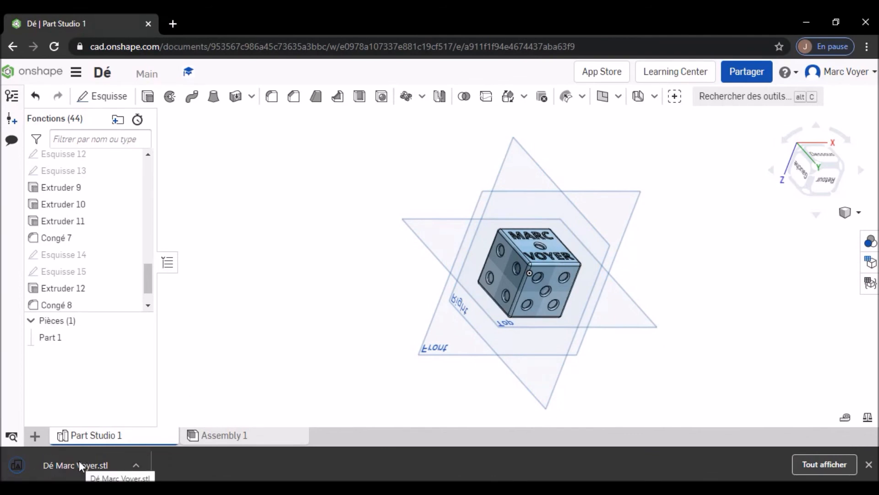
- Open the downloaded STL in Print 3D to inspect the die, close it, and return to the Onshape documents page
left_click(79, 460)
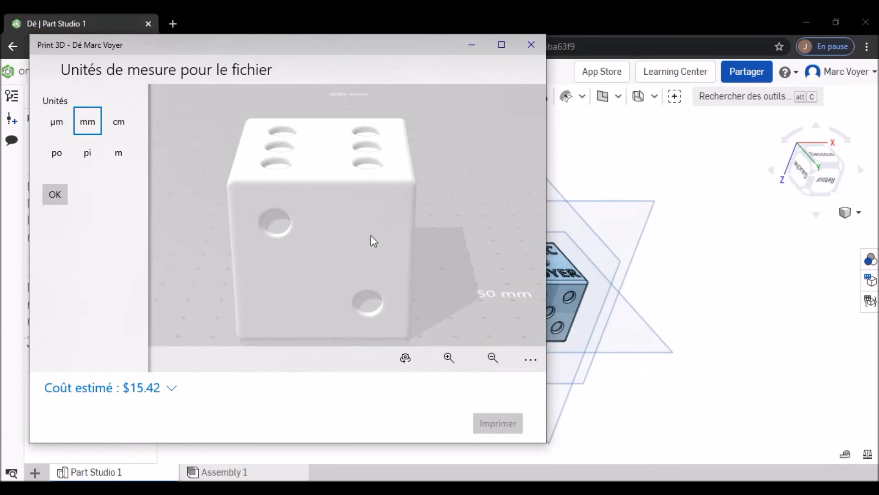
right_click_drag(425, 223, 392, 239)
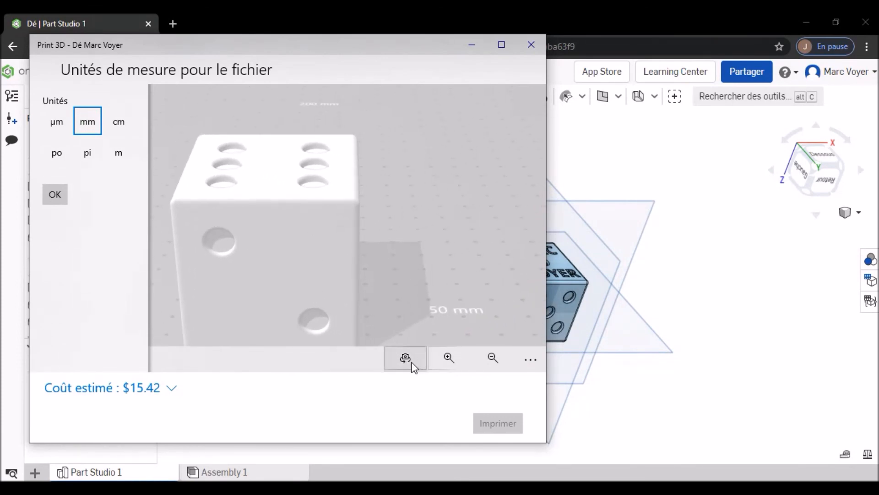
left_click(540, 45)
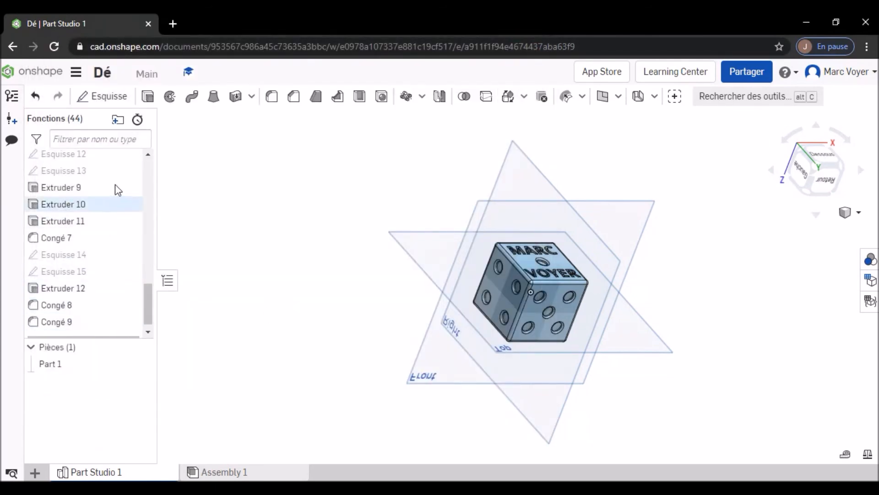
left_click(48, 78)
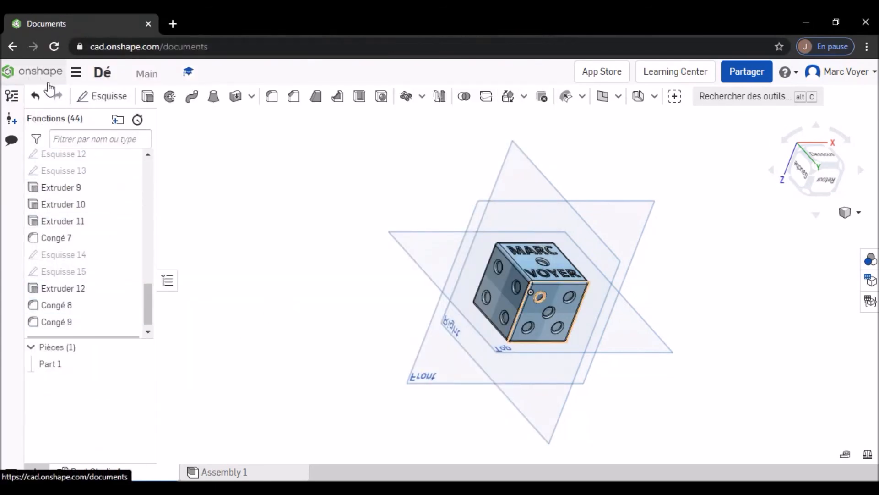